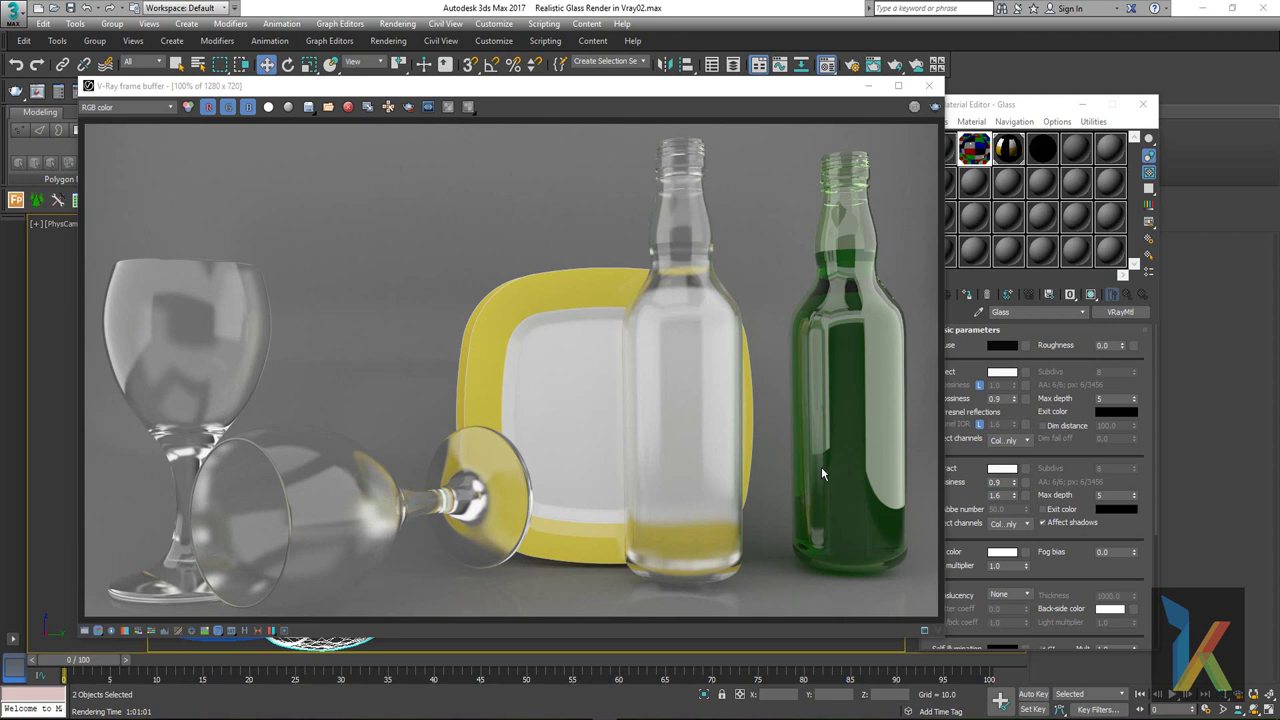
Open the Material Editor and convert the unused fourth sample material to a VRayMtl.
left_click_drag(808, 93, 764, 86)
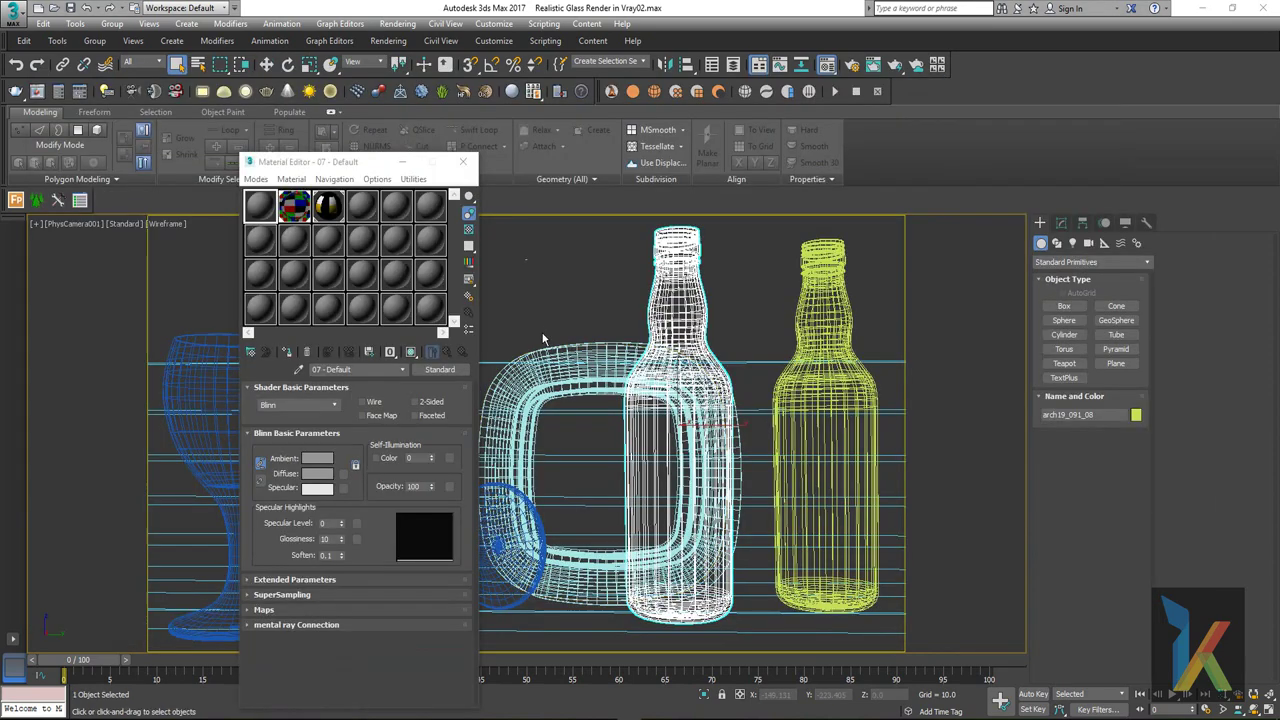
left_click(460, 164)
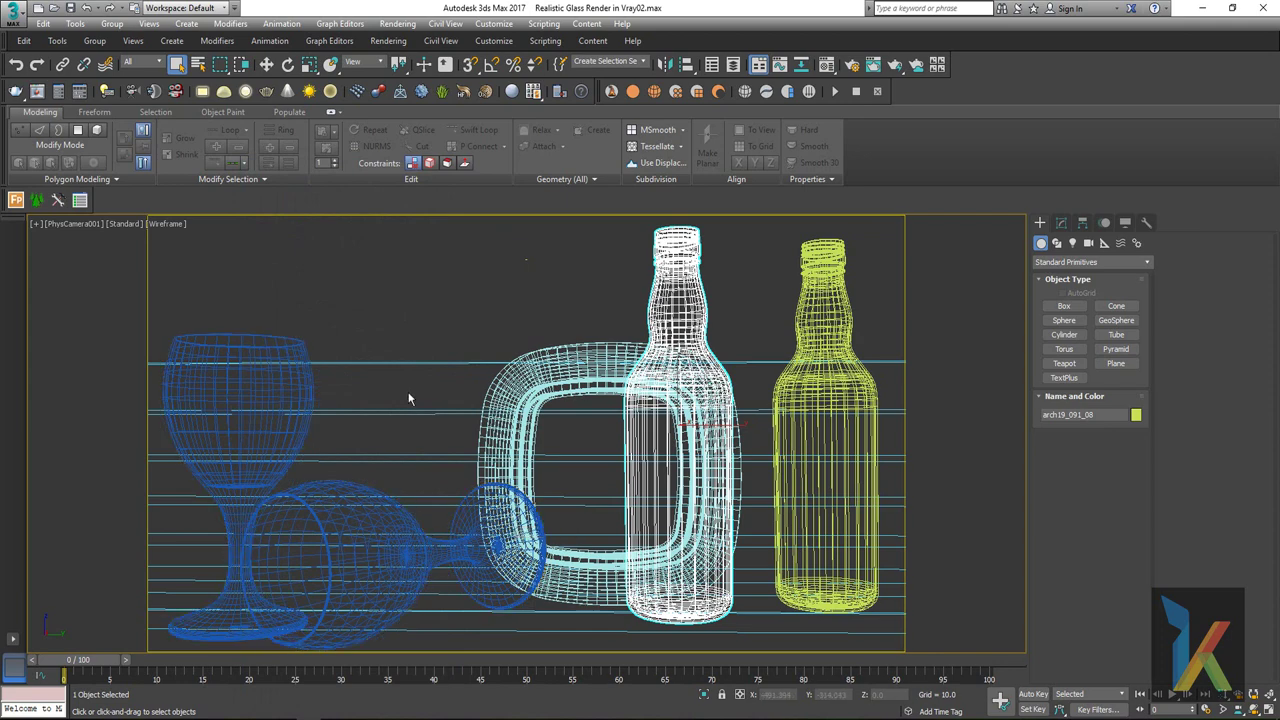
key("m")
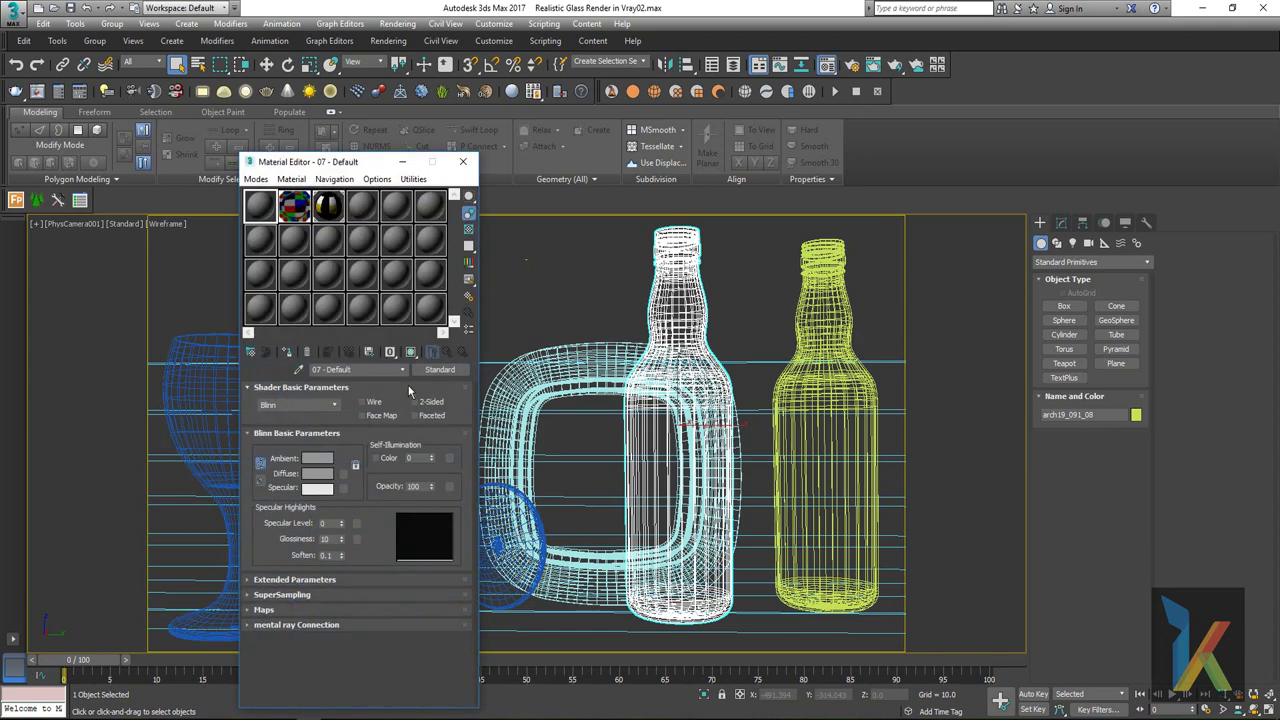
left_click_drag(348, 162, 700, 148)
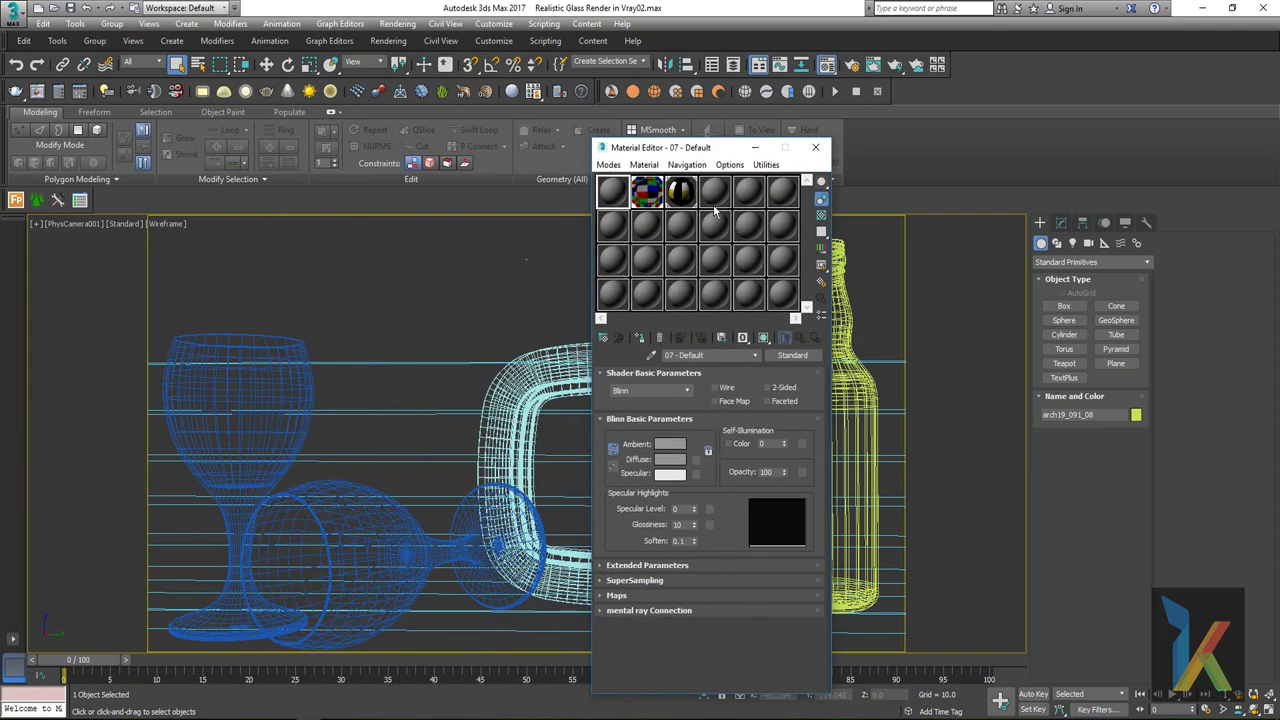
left_click(714, 195)
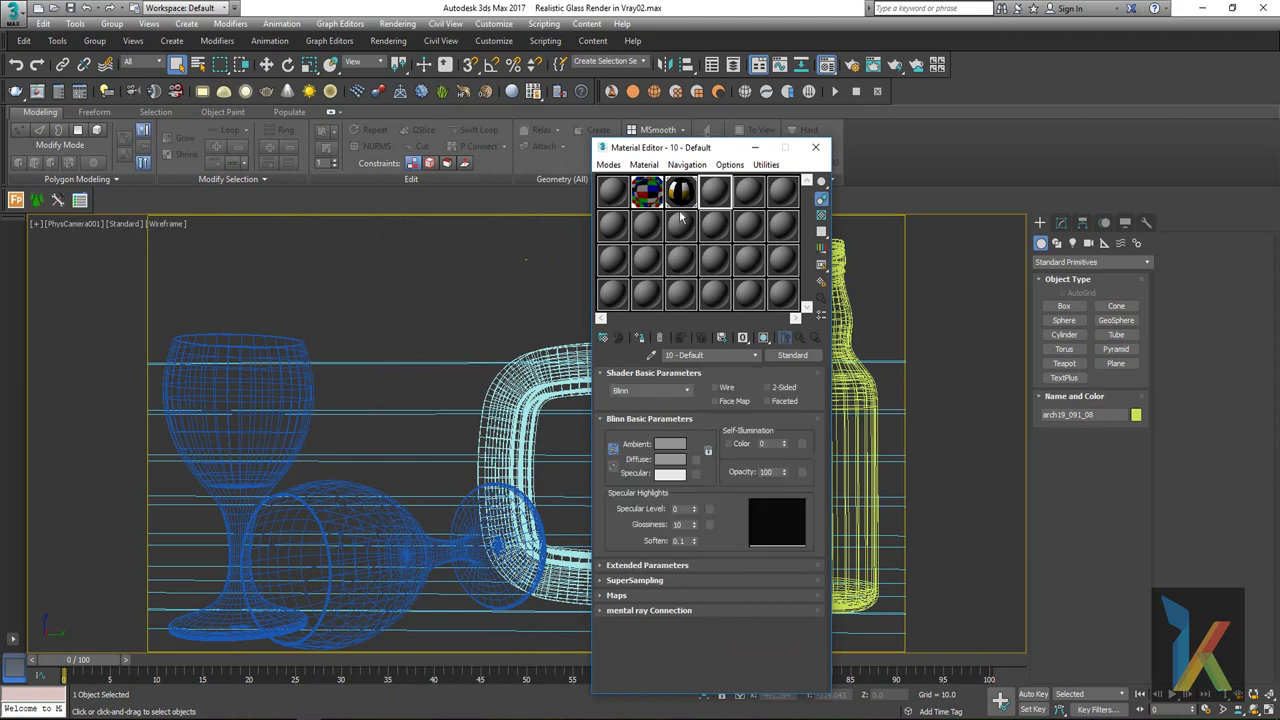
left_click(794, 357)
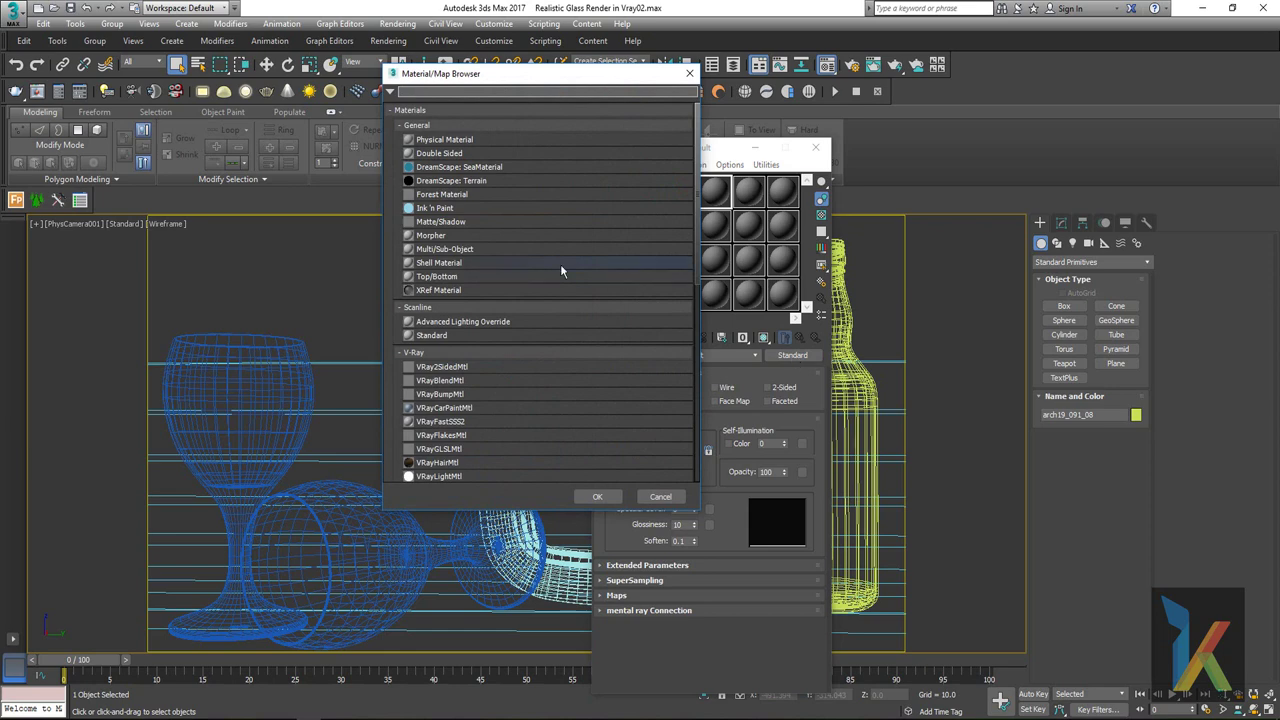
scroll(450, 457, "down", 1)
left_click(445, 441)
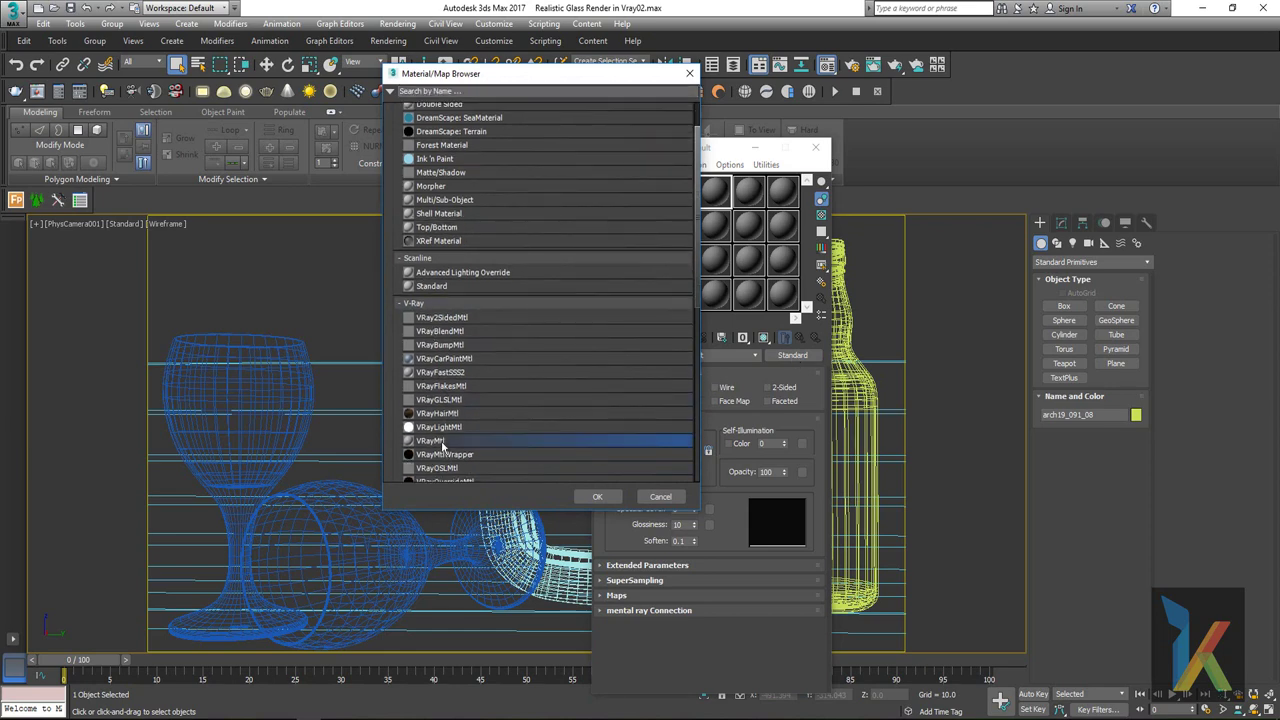
left_click(598, 497)
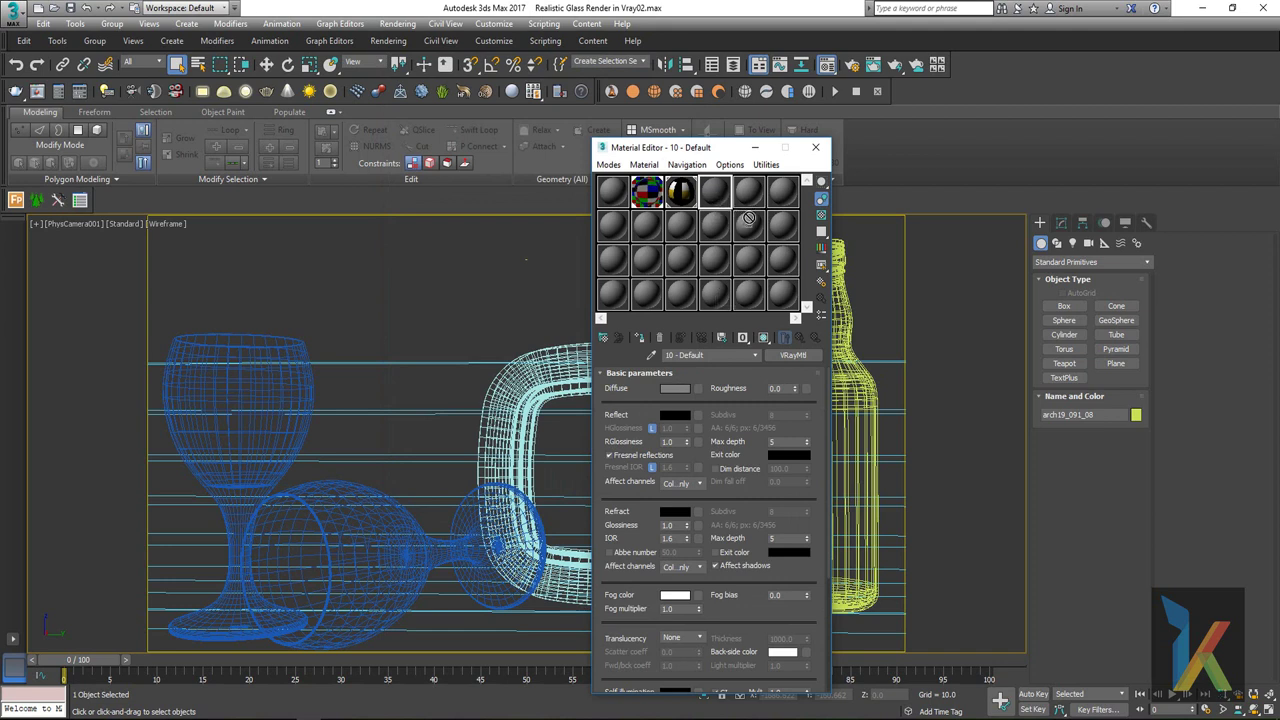
Name the new VRayMtl material Green Glass.
left_click(750, 199)
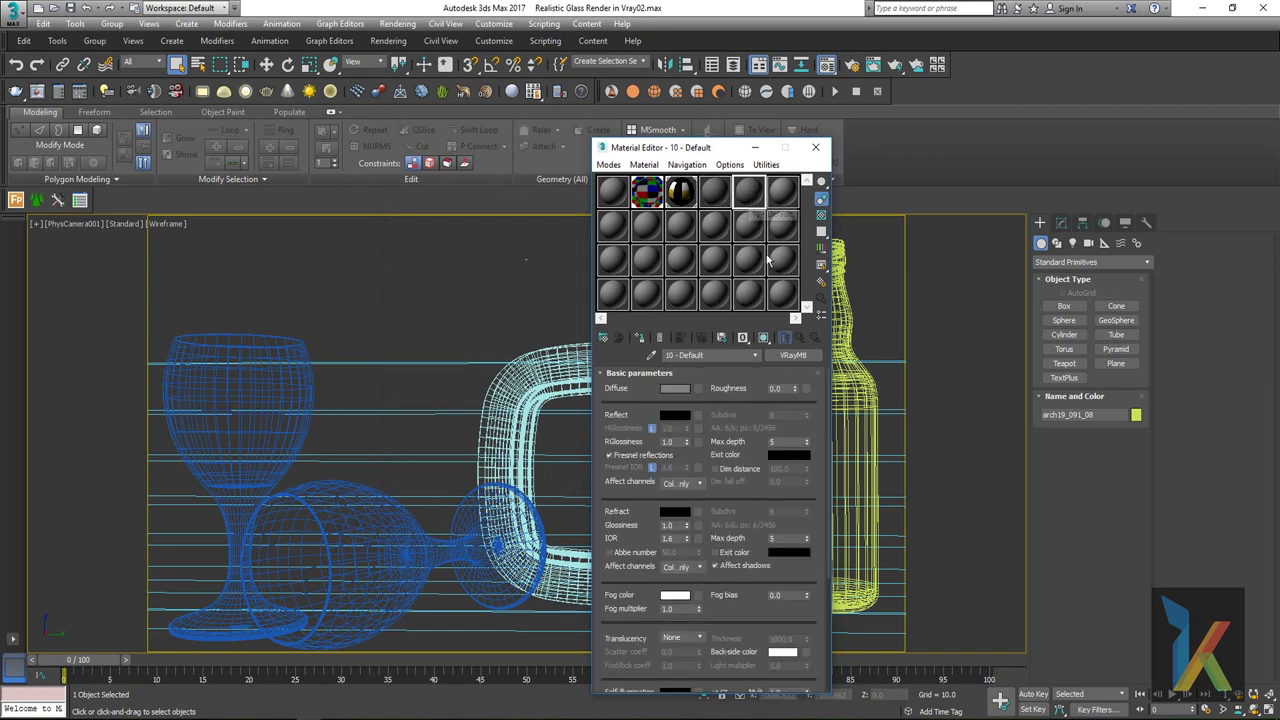
left_click(725, 196)
type("Green")
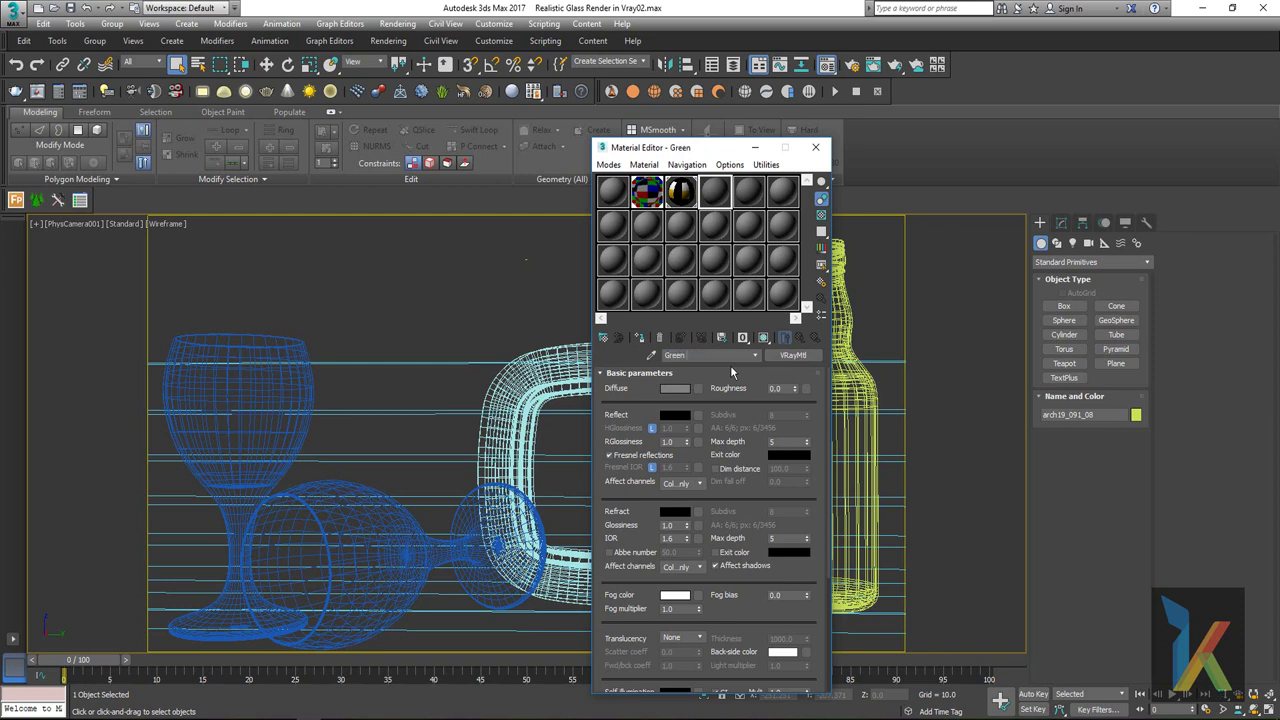
type(" Glass")
Set the Green Glass material's refraction colour to near-white with a value of 250.
left_click_drag(729, 152, 580, 155)
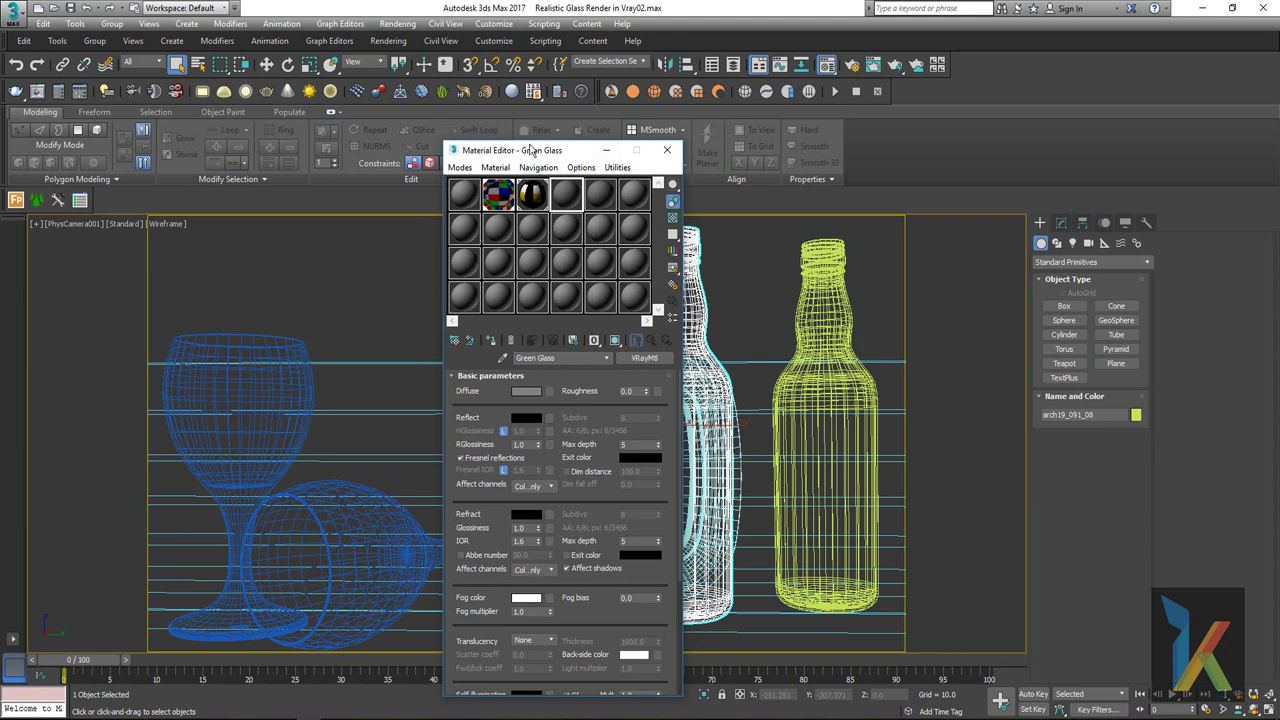
left_click_drag(533, 150, 291, 116)
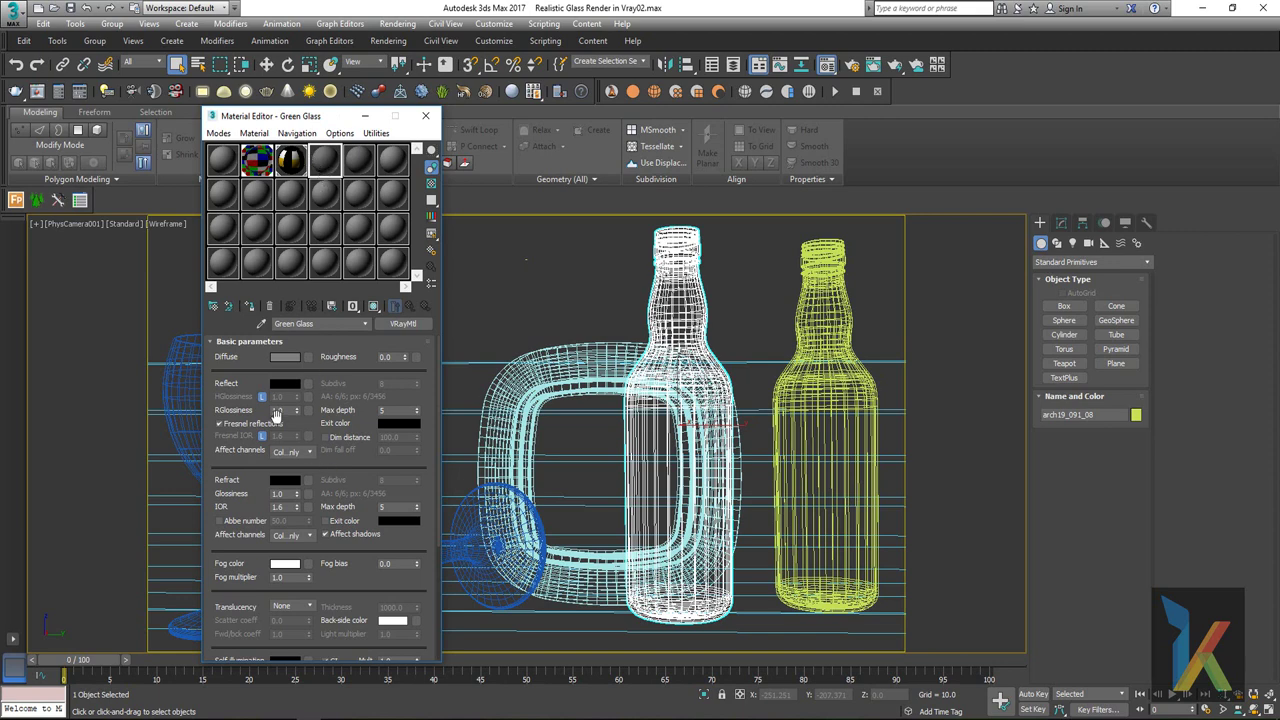
left_click(285, 480)
left_click_drag(394, 90, 394, 148)
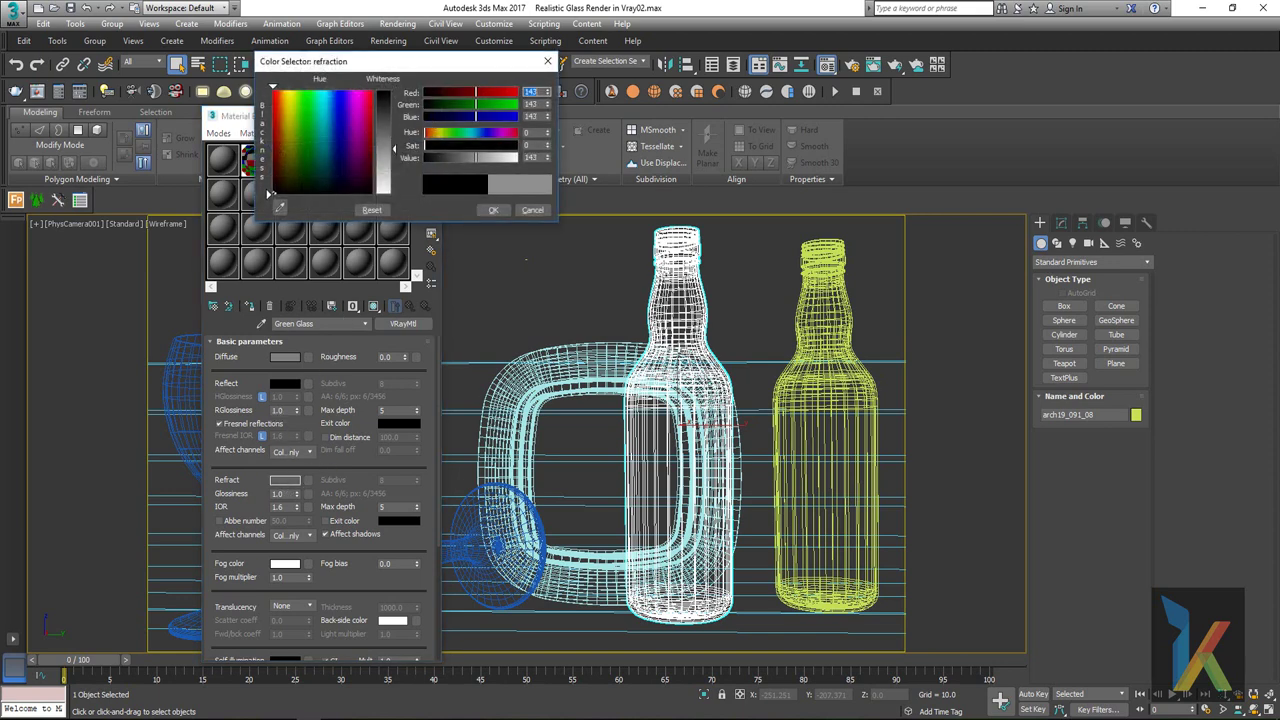
left_click_drag(477, 157, 516, 157)
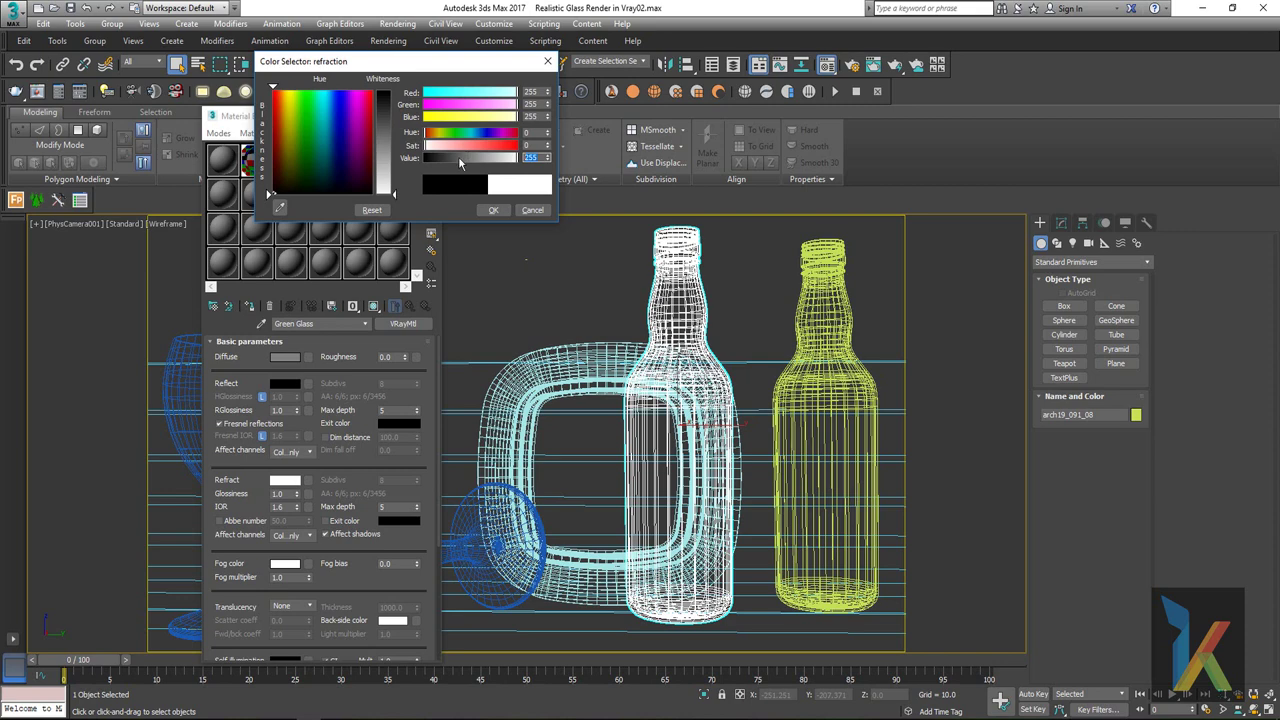
type("250")
key("Return")
left_click(494, 210)
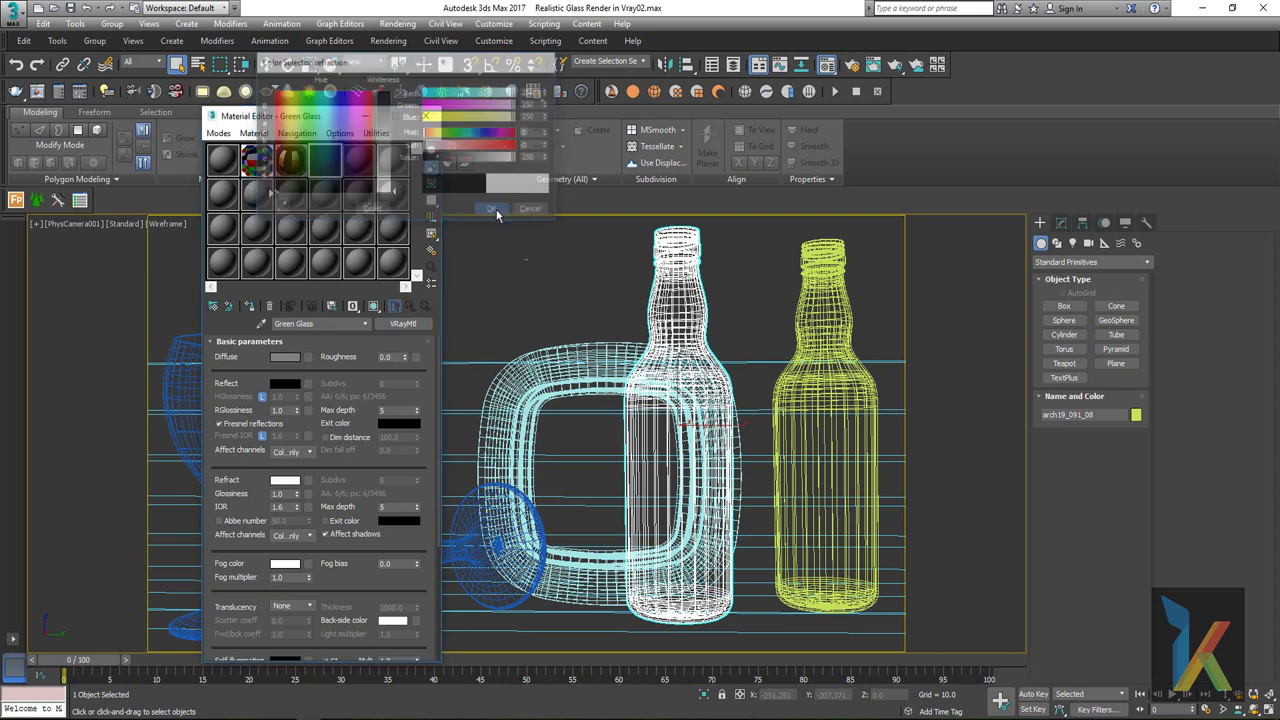
Set the Green Glass material's fog colour to a medium green, about RGB 47, 143, 51.
left_click_drag(331, 116, 369, 100)
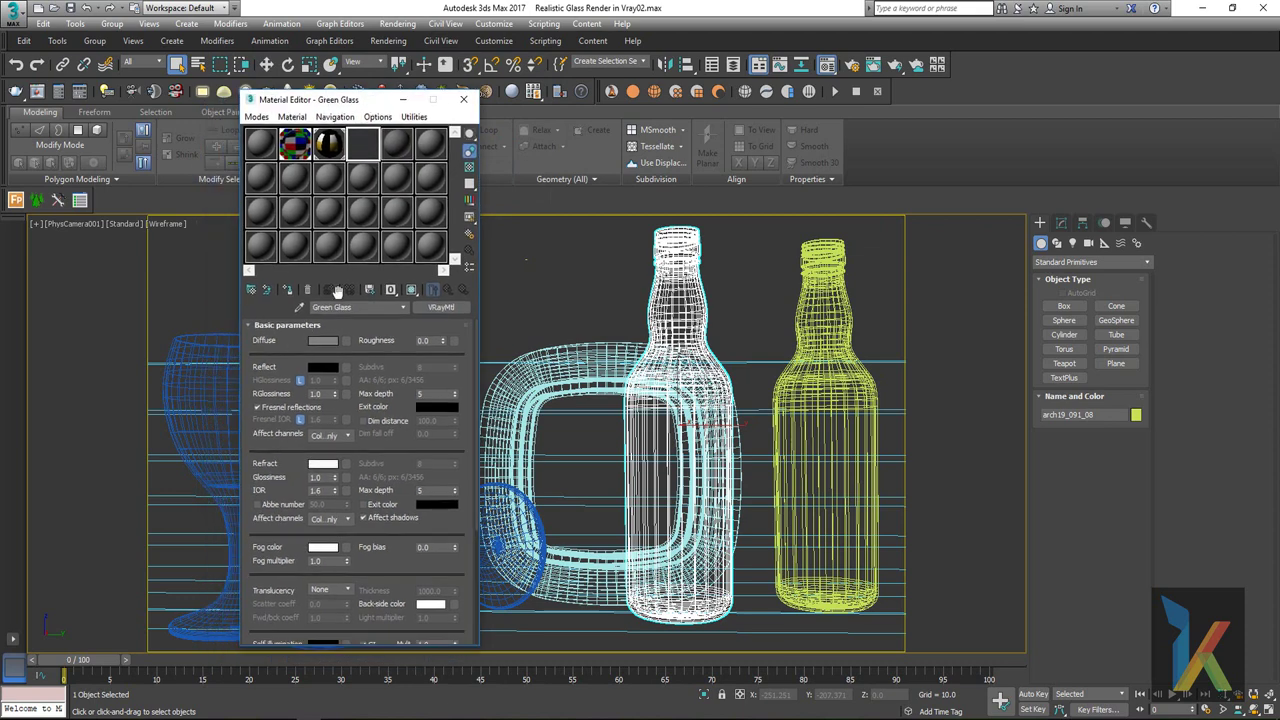
left_click(325, 548)
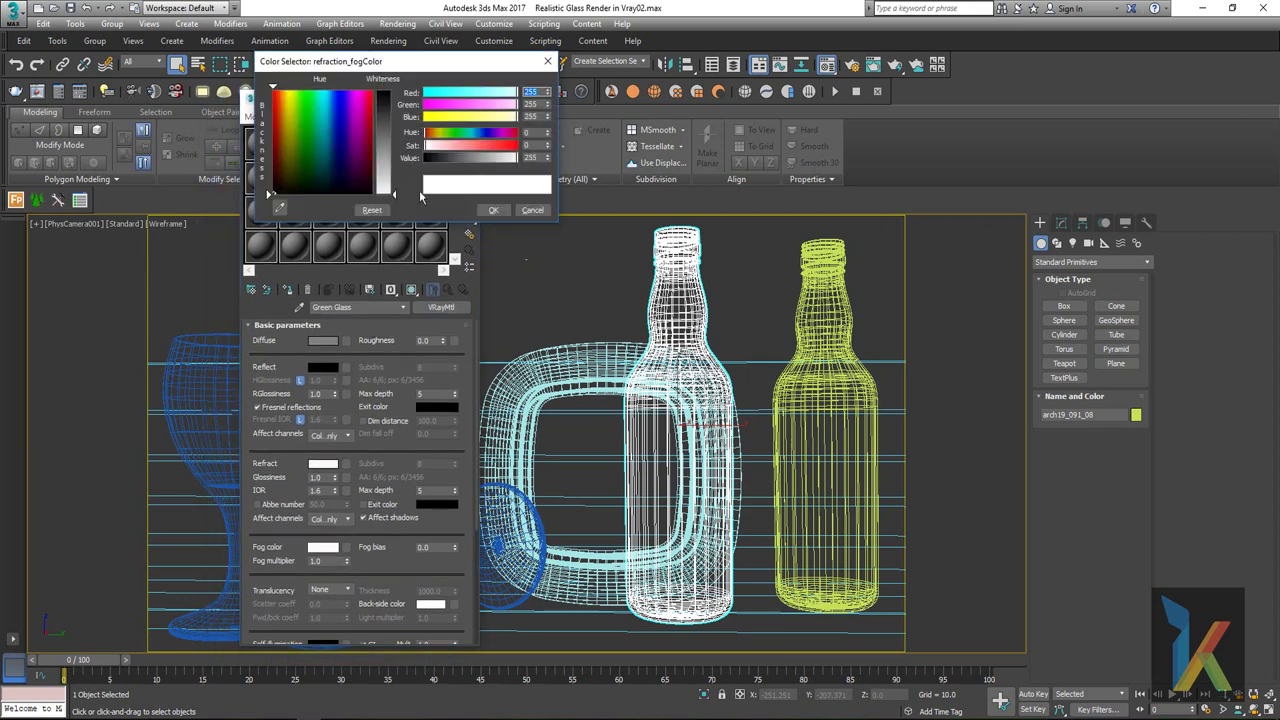
mouse_move(473, 132)
left_mouse_down()
mouse_move(452, 132)
mouse_move(490, 147)
mouse_move(445, 122)
left_mouse_up()
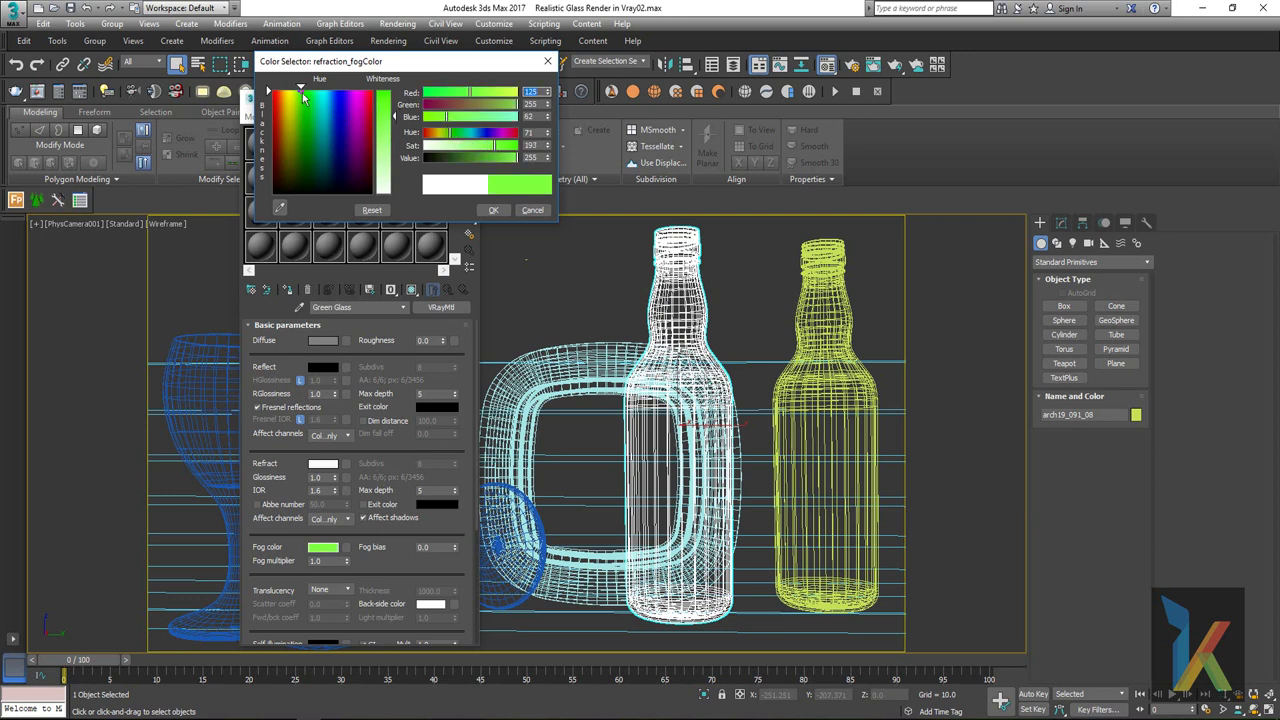
left_click_drag(300, 90, 307, 125)
left_click_drag(478, 162, 474, 161)
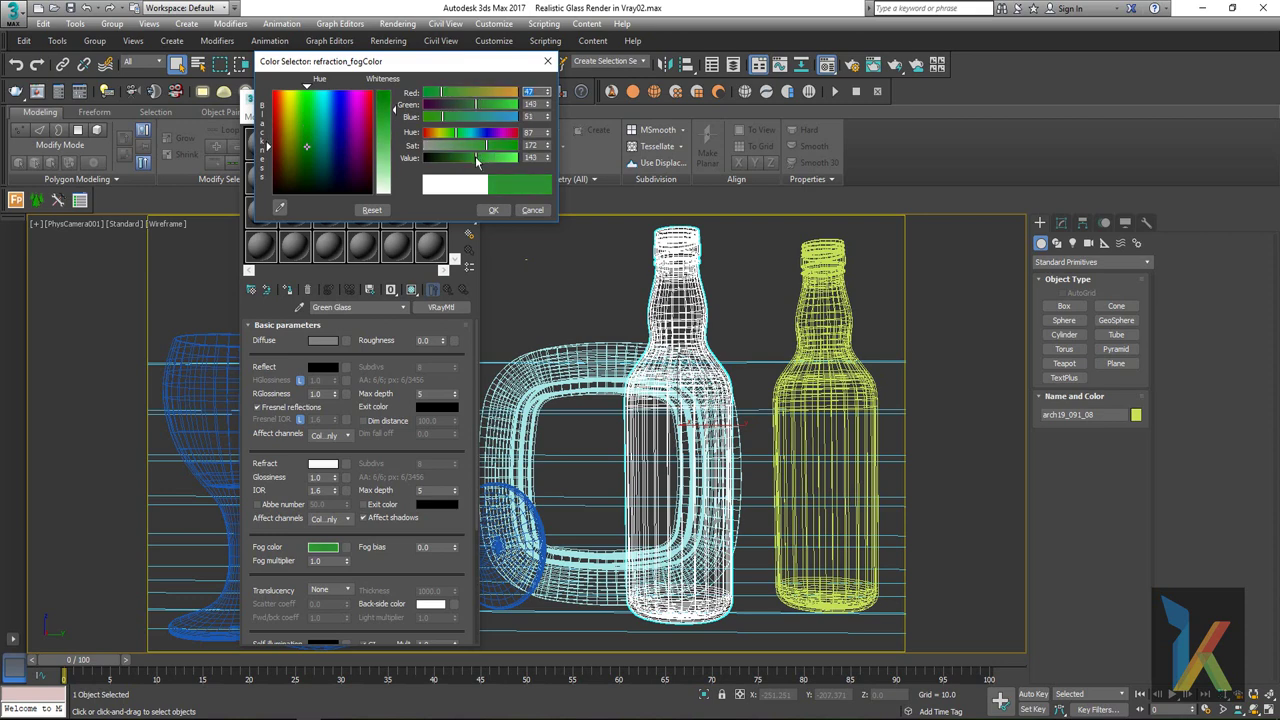
left_click(493, 210)
Try to assign the Green Glass material to the bottle in front of the plate.
left_click(732, 290)
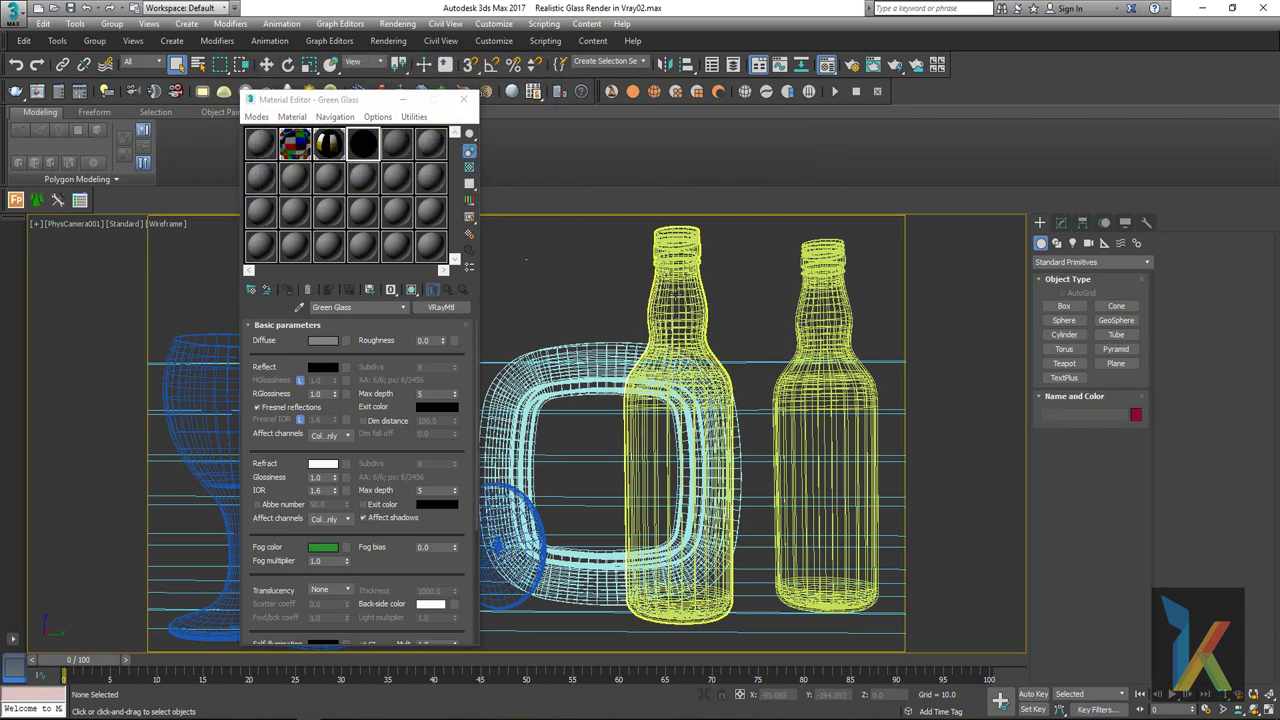
left_click(826, 300)
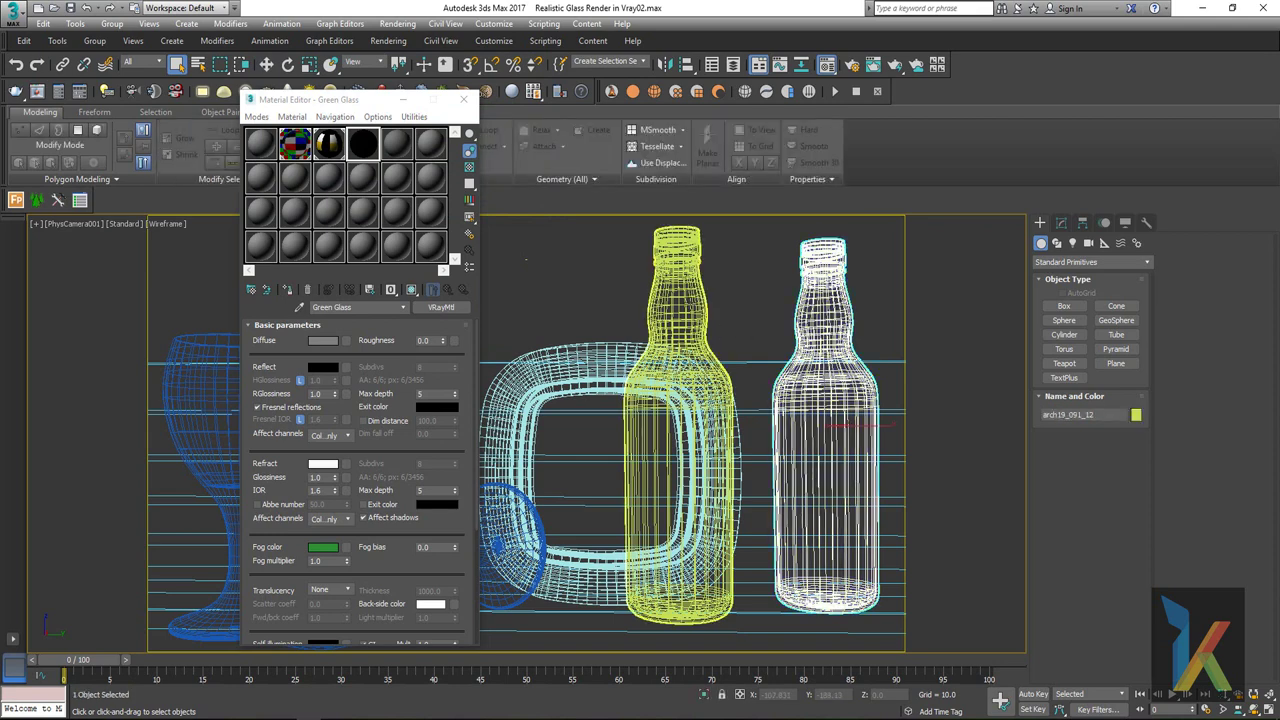
left_click(678, 302)
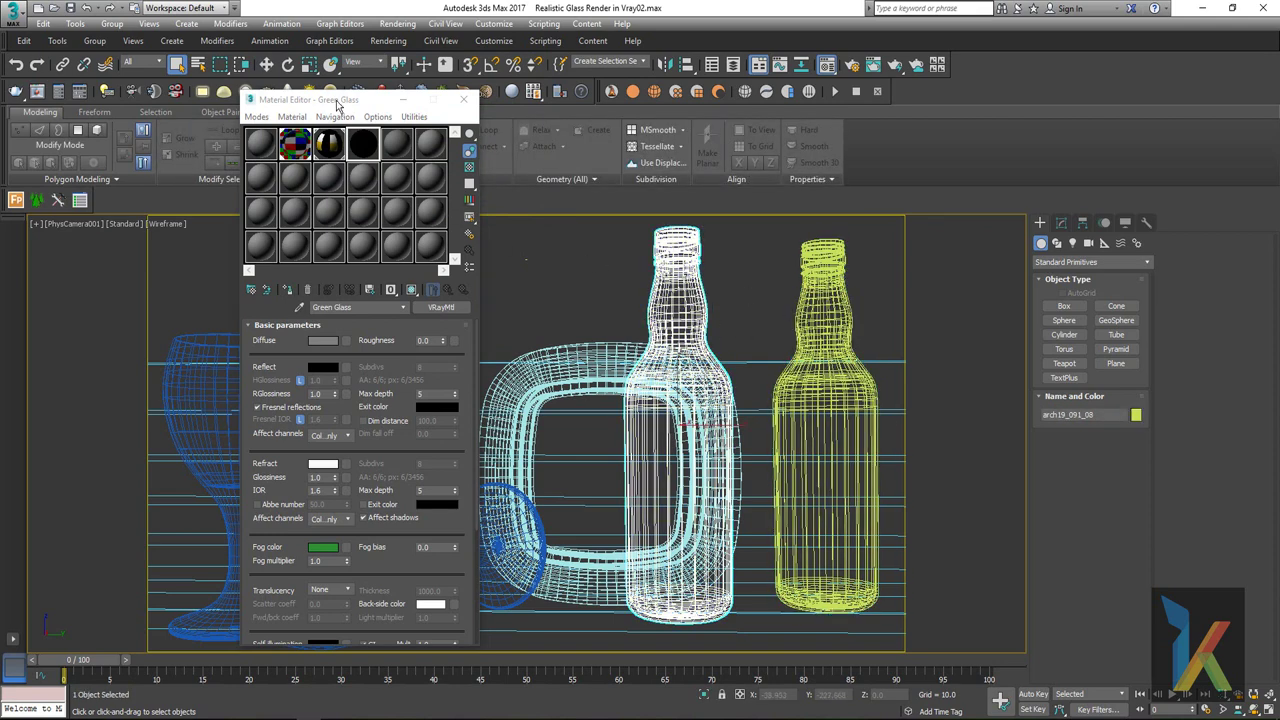
left_click_drag(338, 101, 926, 110)
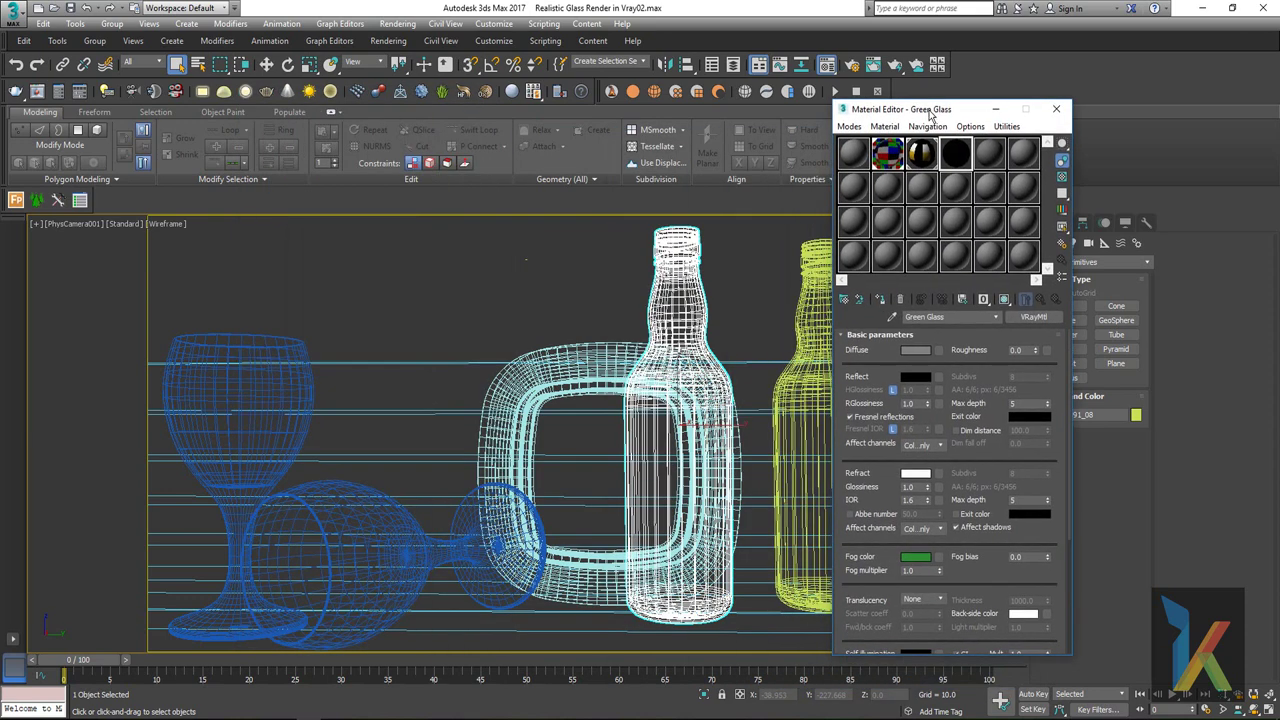
left_click(880, 300)
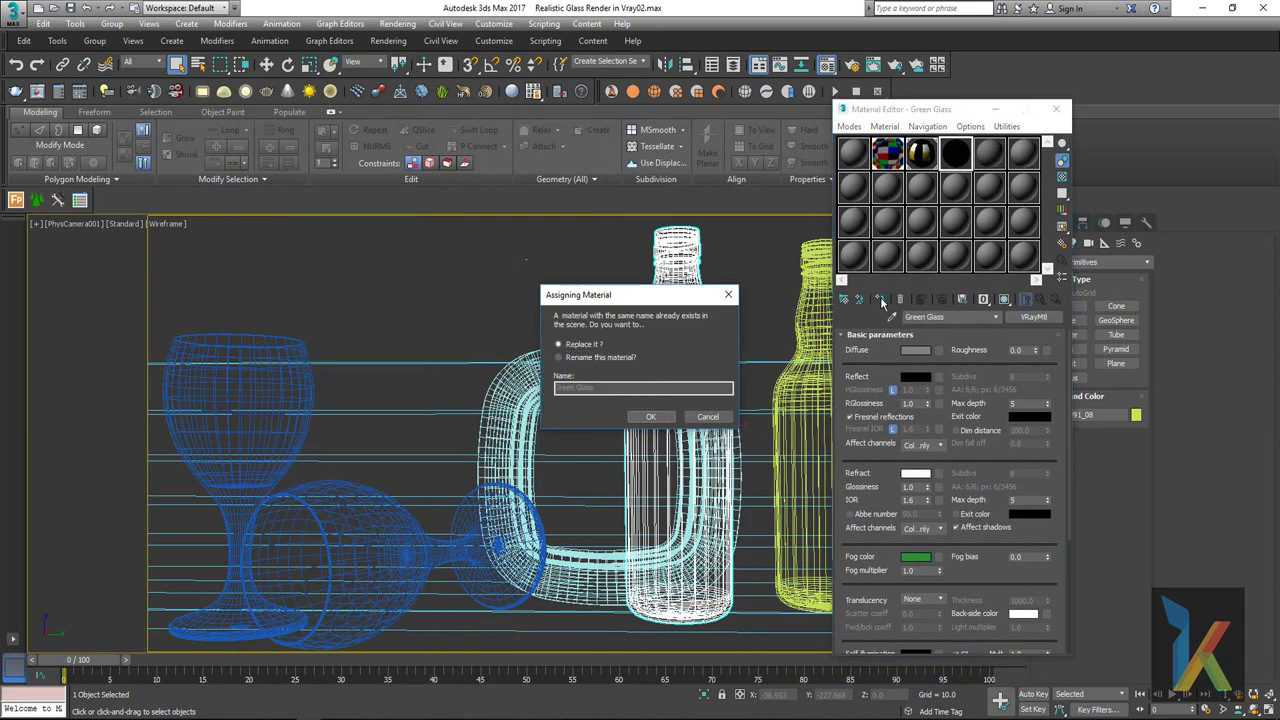
left_click(723, 298)
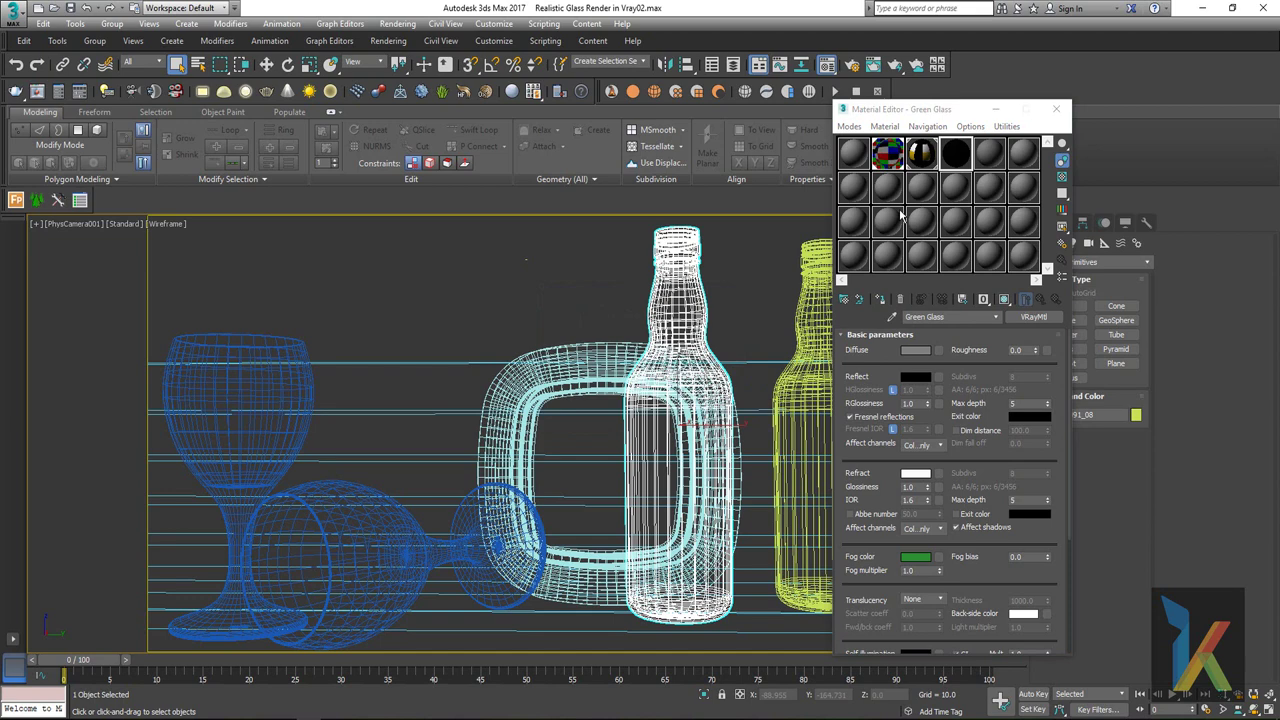
left_click(962, 158)
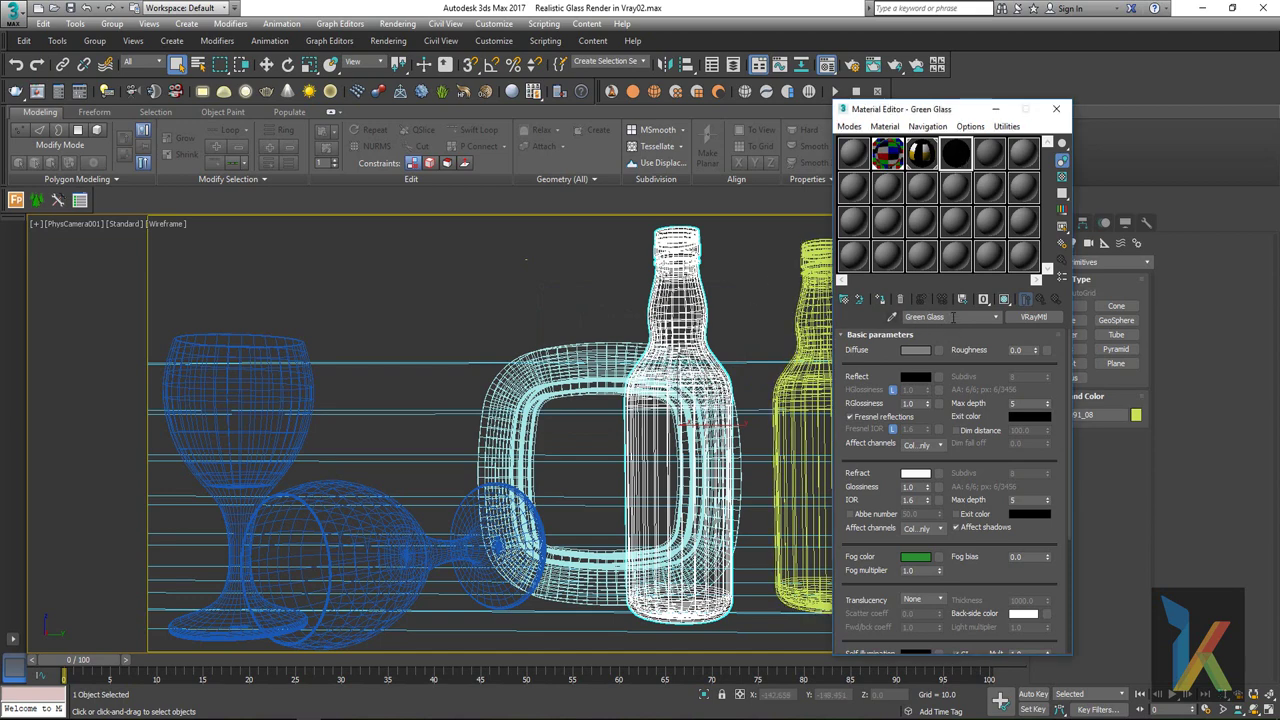
Rename the material to Green Glass 1 and assign it to the bottle in front of the plate.
left_click(953, 317)
type("1")
key("Return")
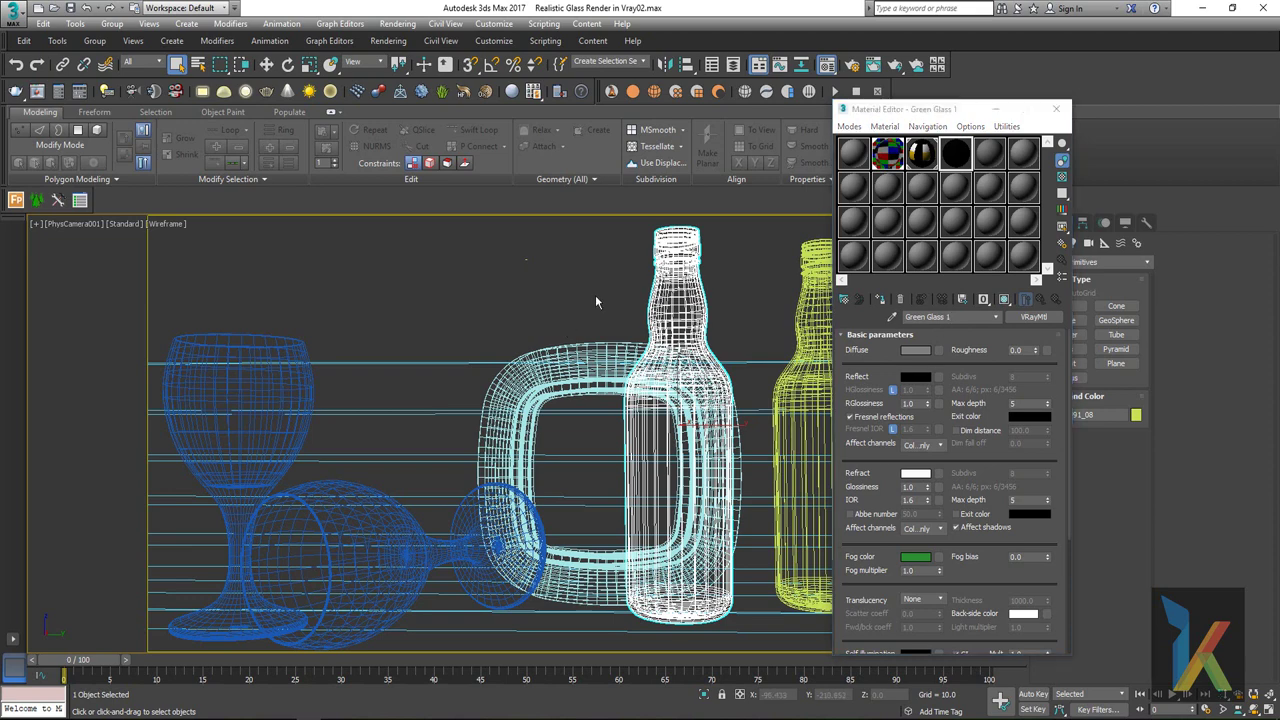
left_click(595, 294)
left_click(656, 296)
left_click(879, 299)
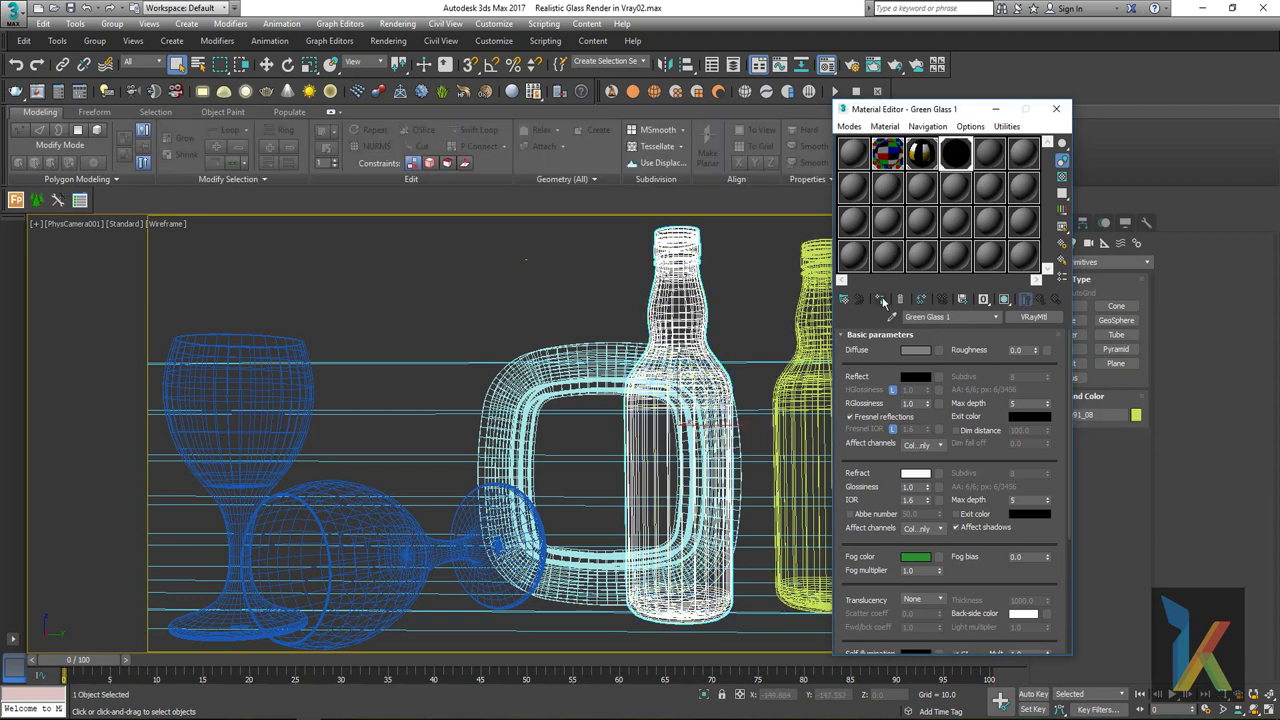
Assign the Green Glass 1 material to the wine glass lying on its side.
left_click(338, 508)
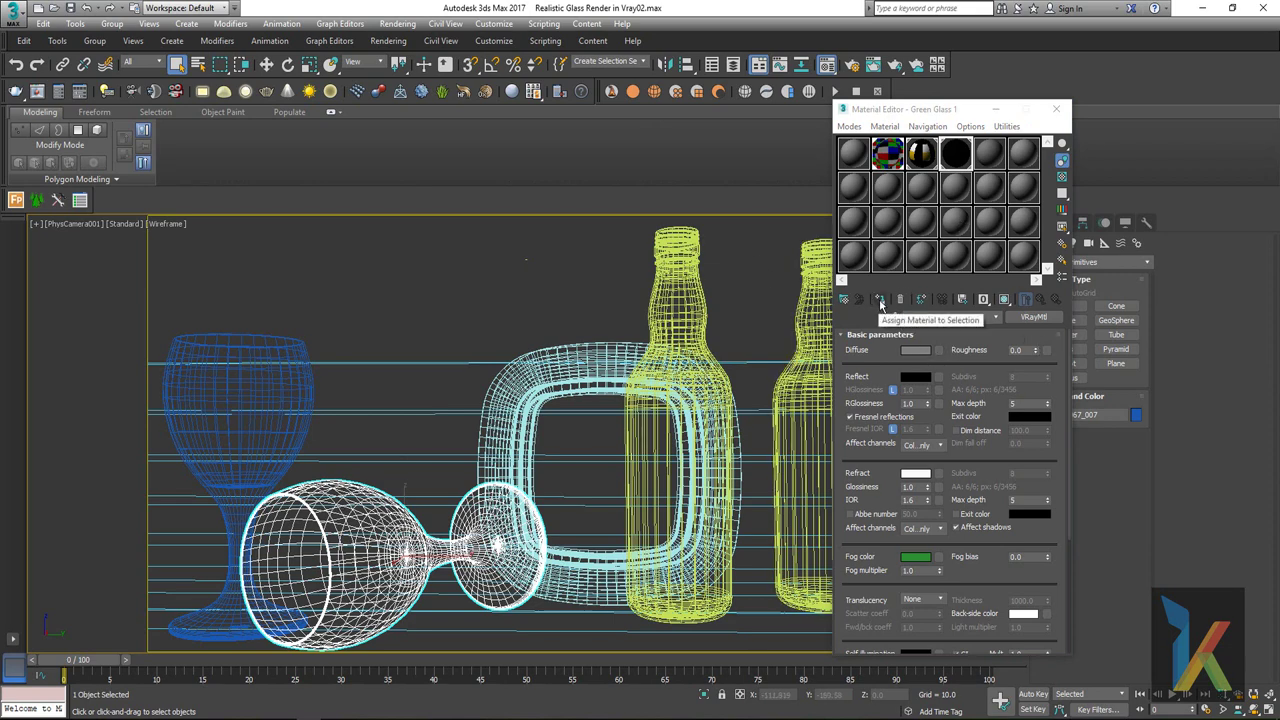
left_click(880, 302)
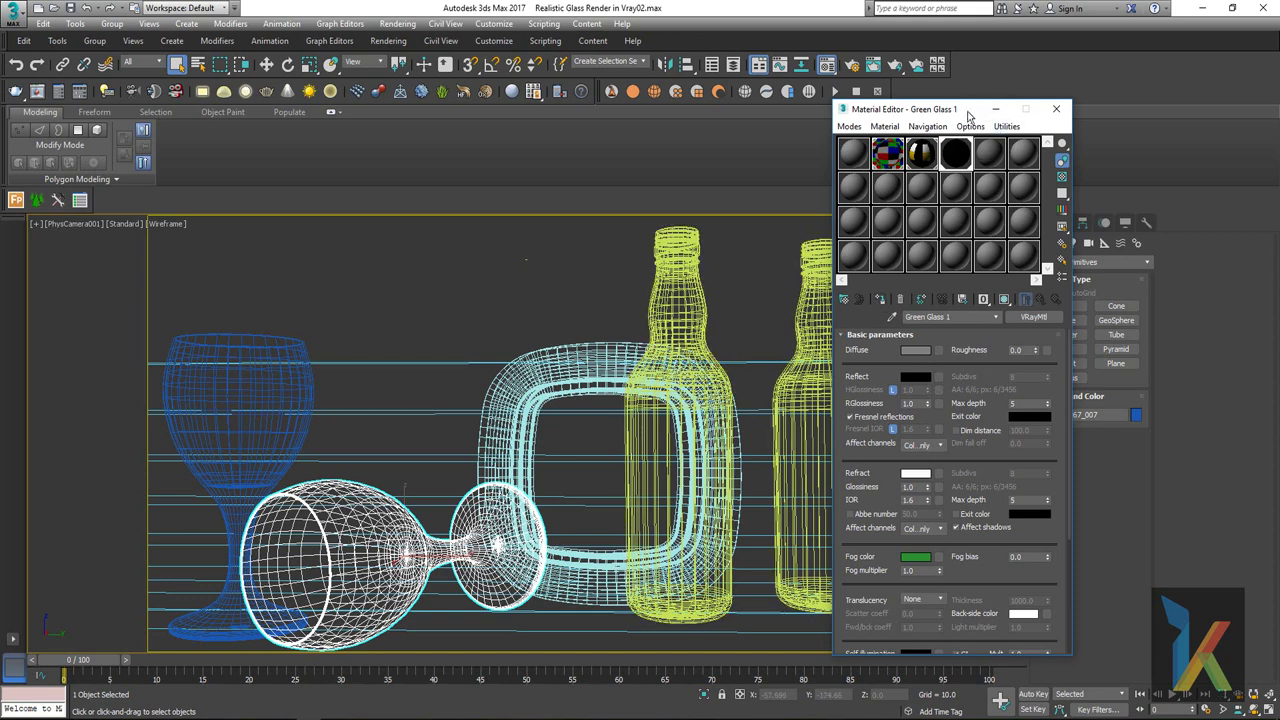
left_click_drag(964, 113, 1022, 128)
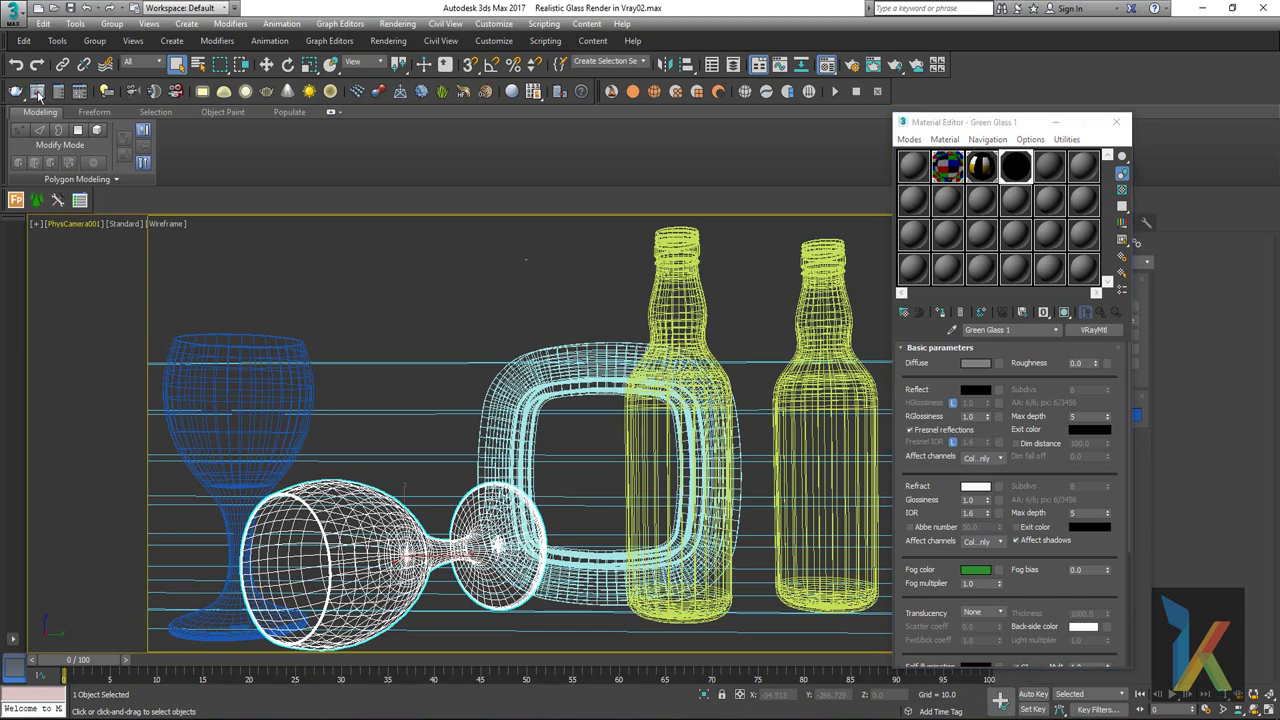
Open the V-Ray frame buffer and the render setup, and set the Global DMC noise threshold to 0.05.
left_click(38, 93)
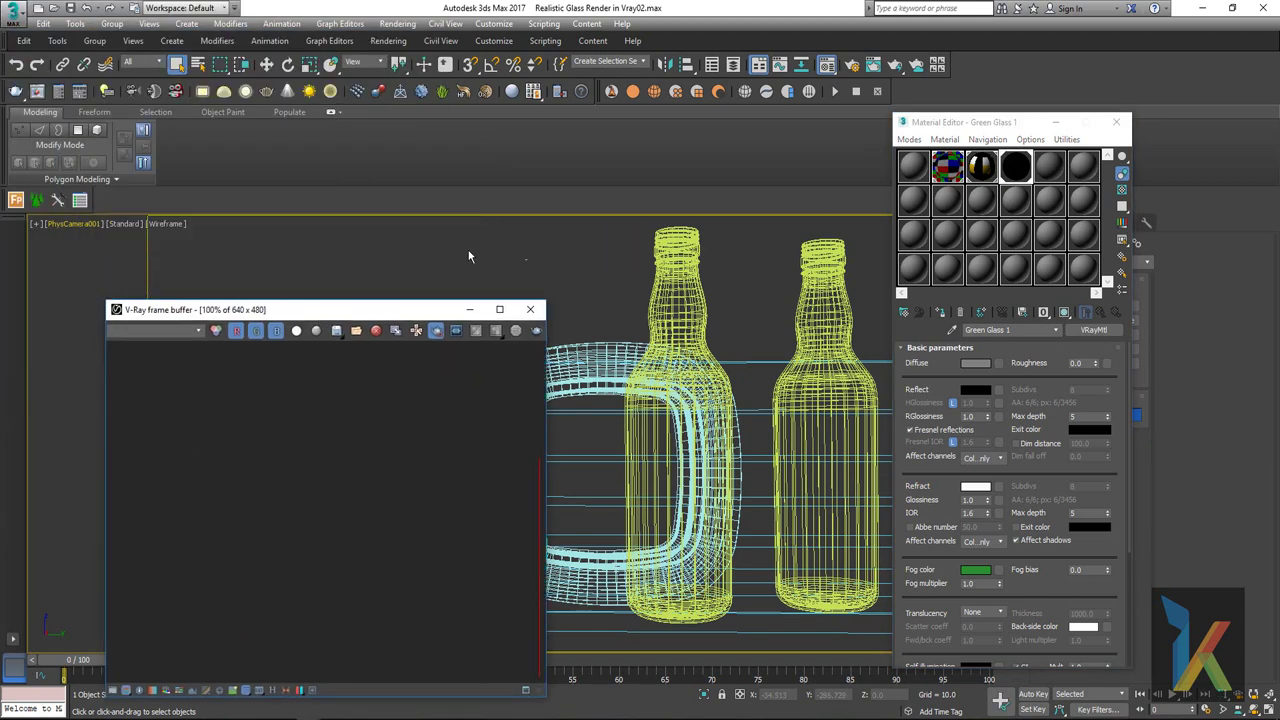
left_click(853, 65)
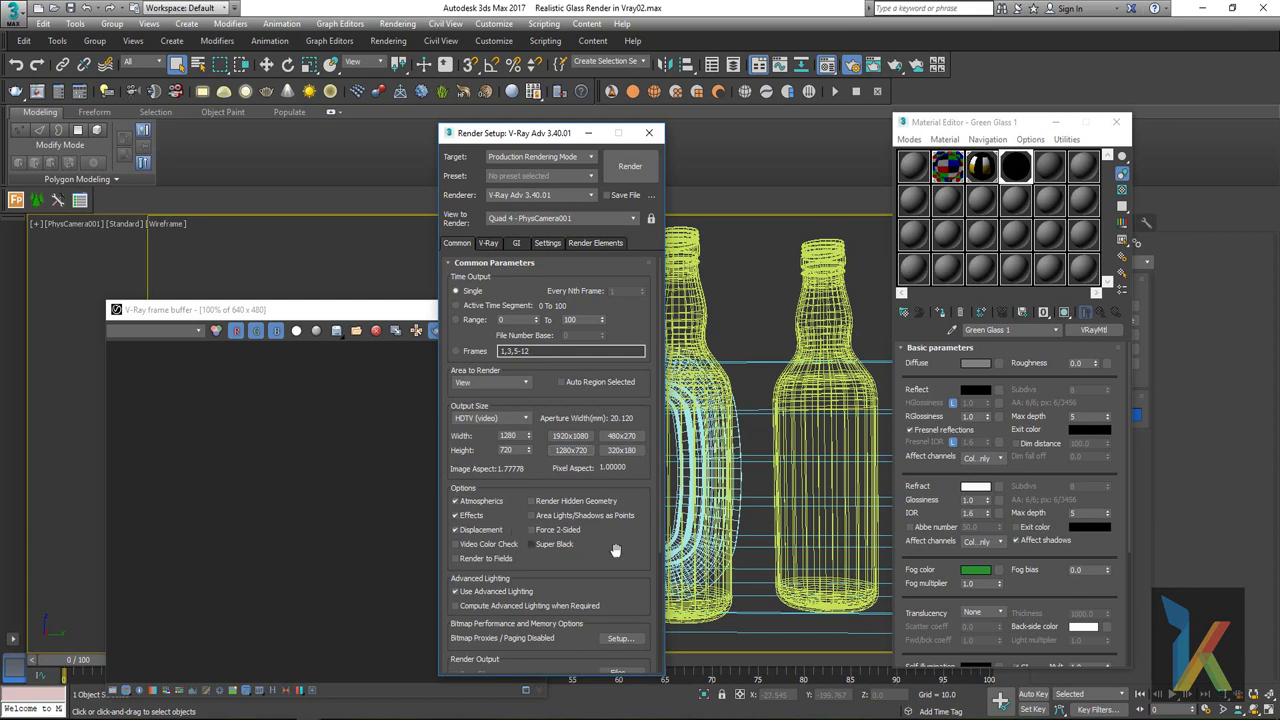
left_click(488, 244)
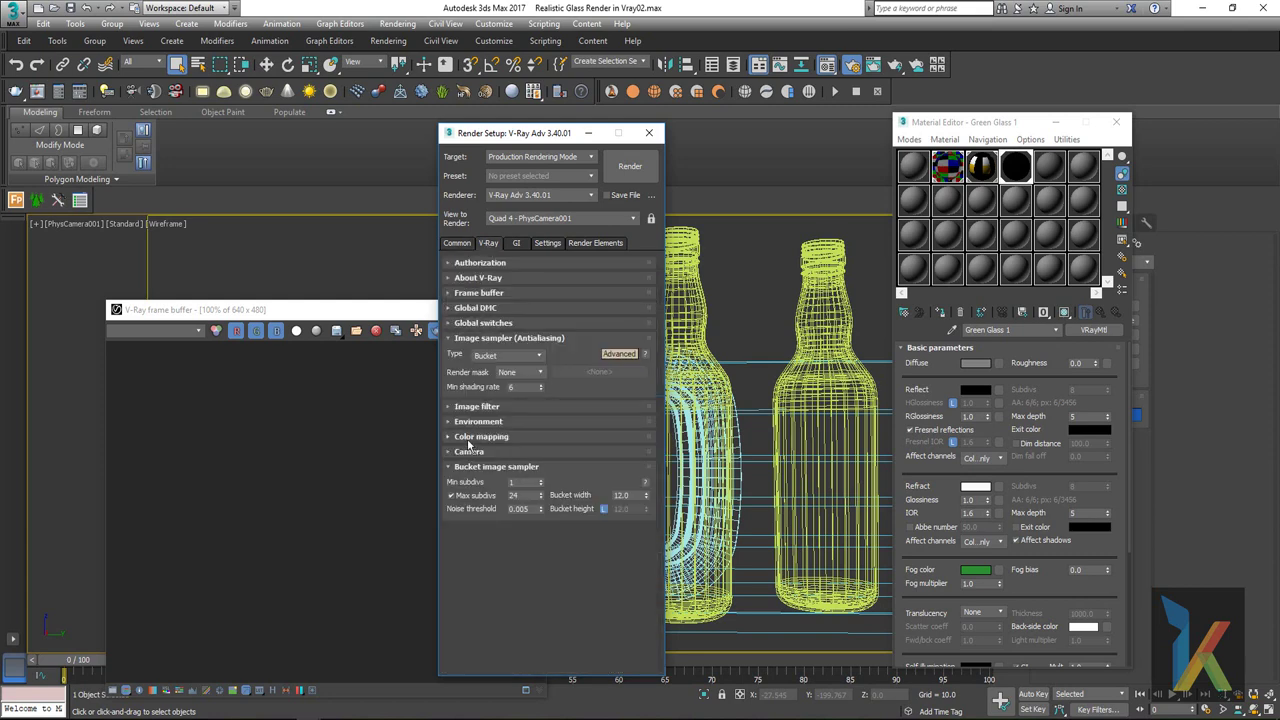
left_click(453, 309)
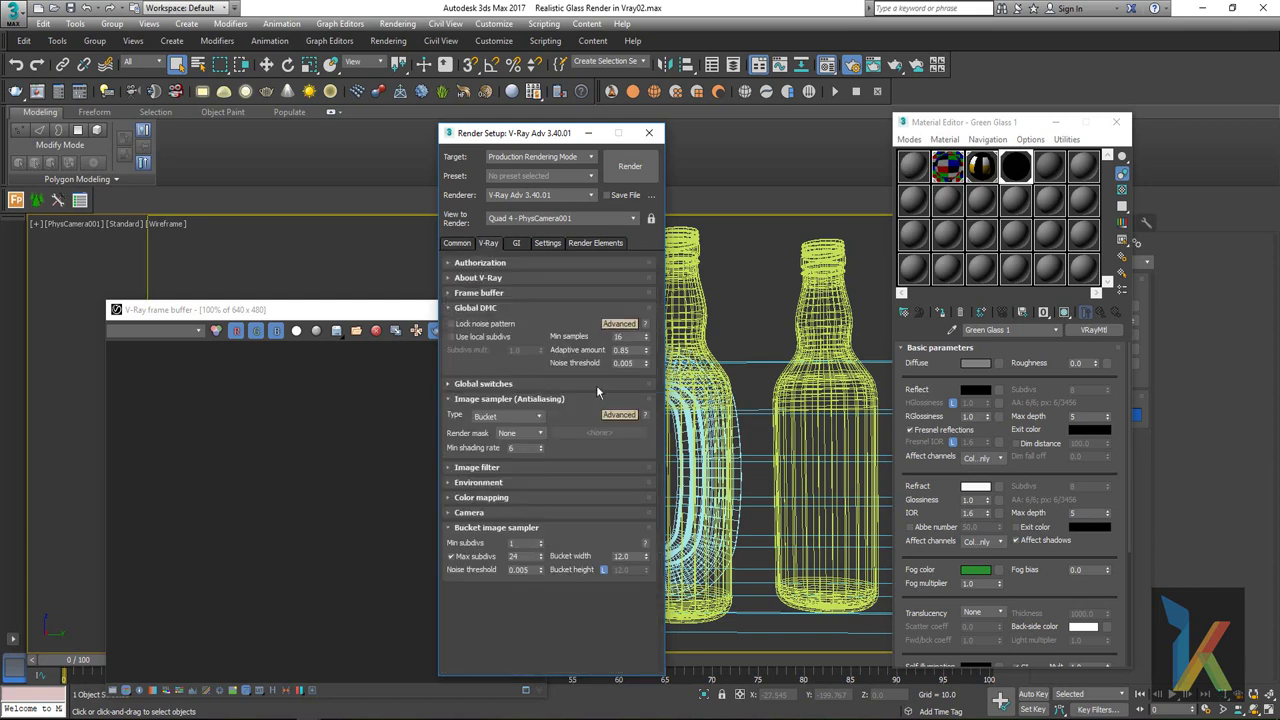
double_click(634, 364)
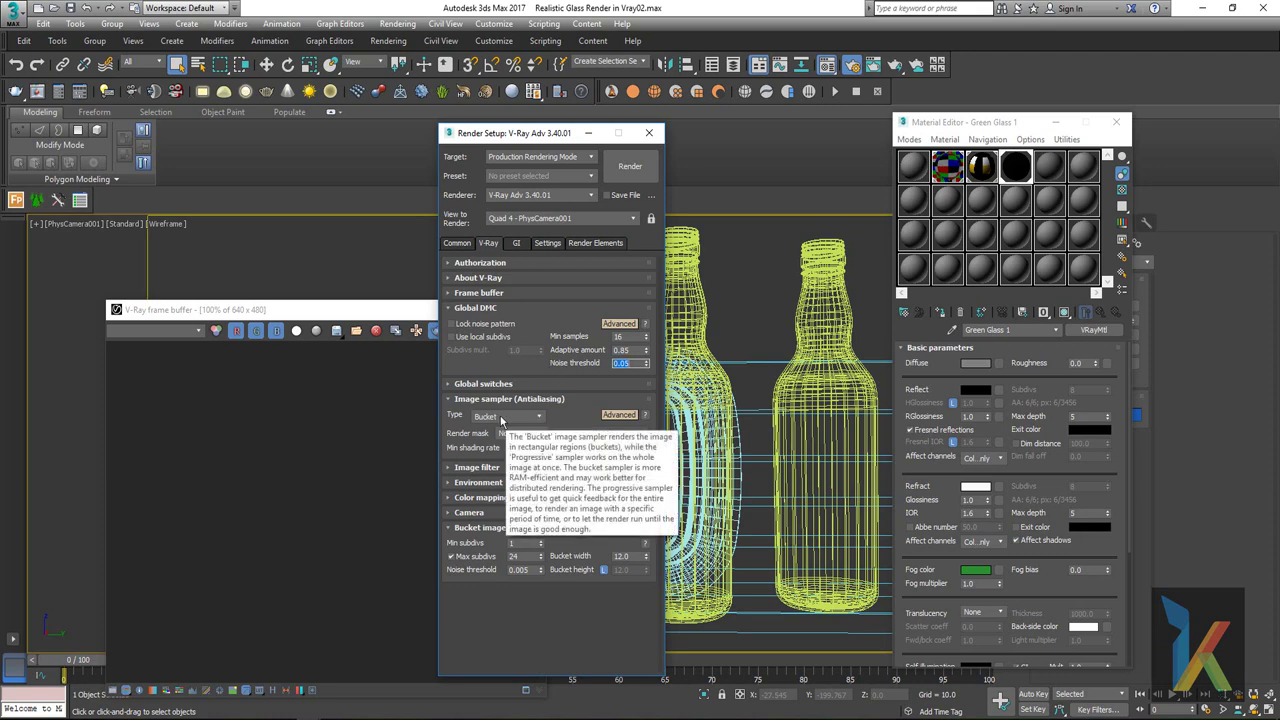
Check the V-Ray global switches and turn off the image filter.
left_click(452, 384)
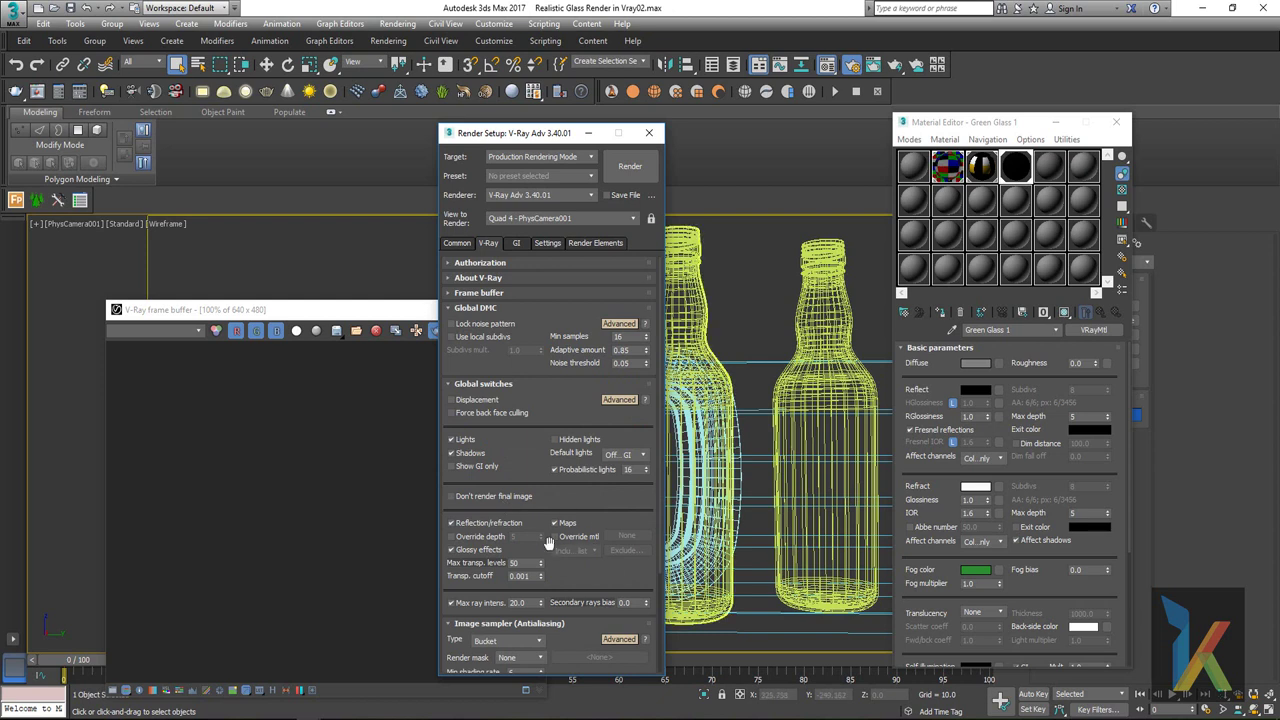
left_click(451, 385)
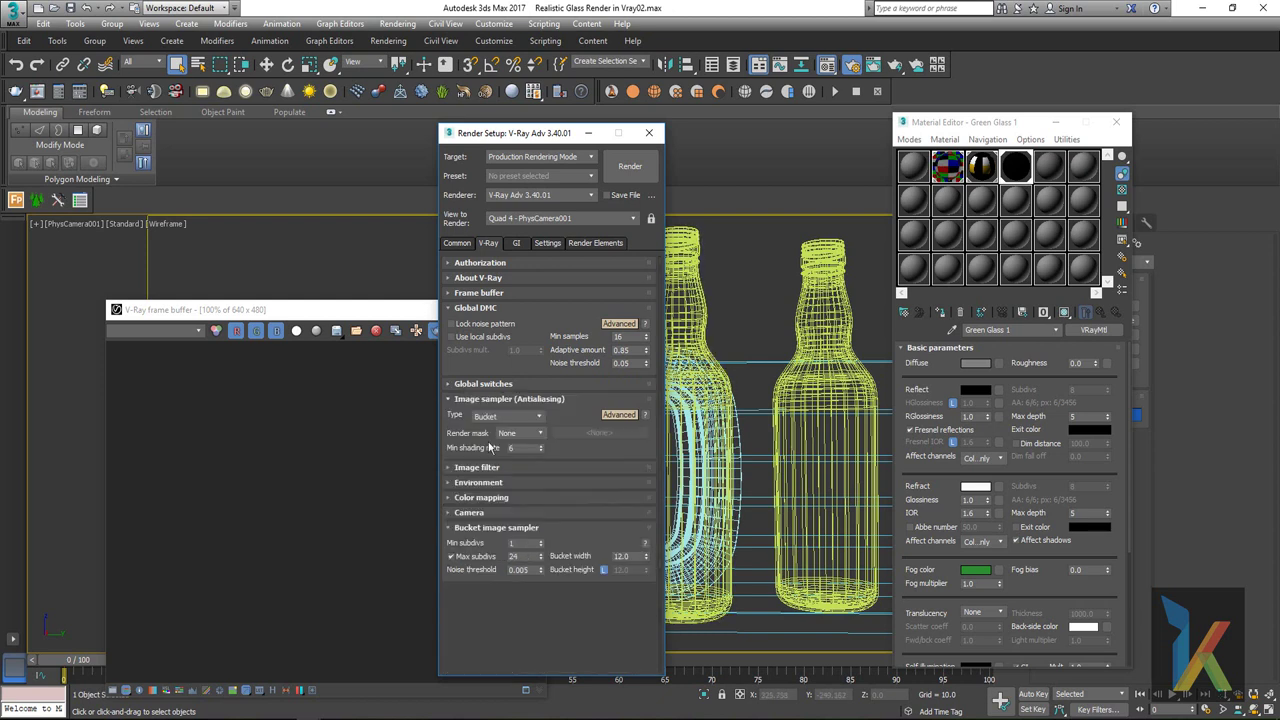
left_click(450, 483)
left_click(450, 483)
left_click(452, 468)
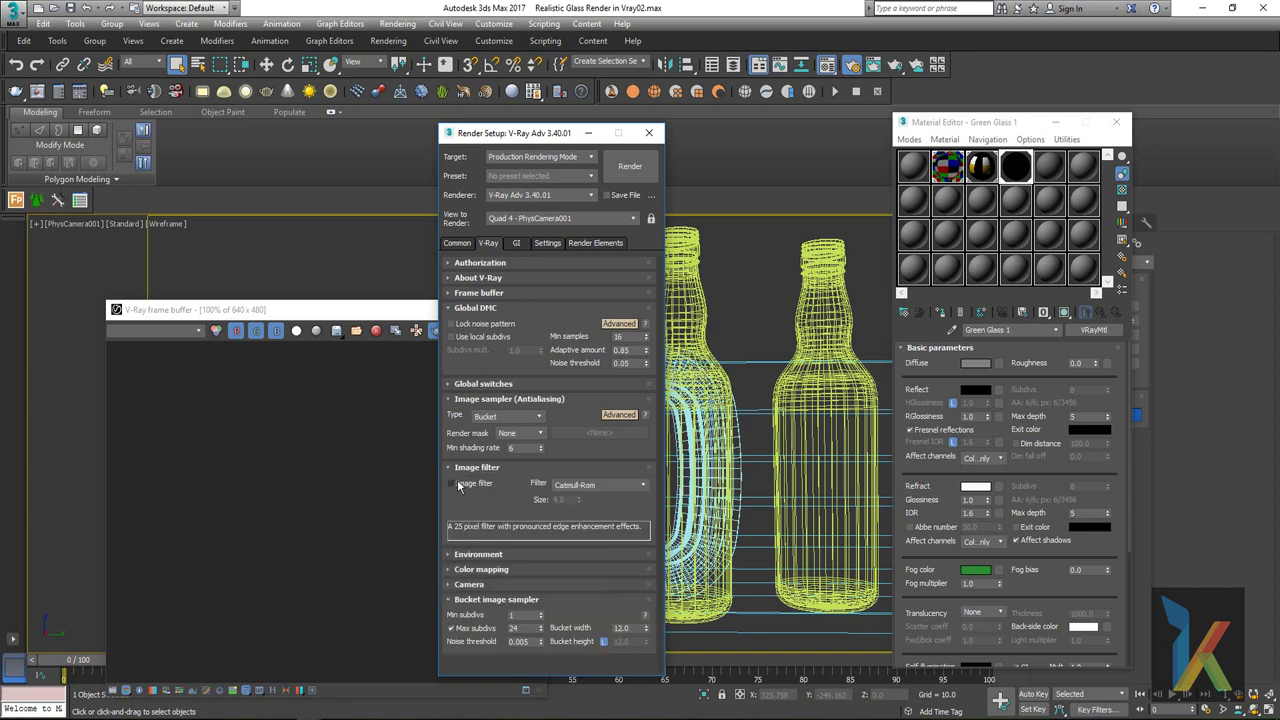
left_click(455, 482)
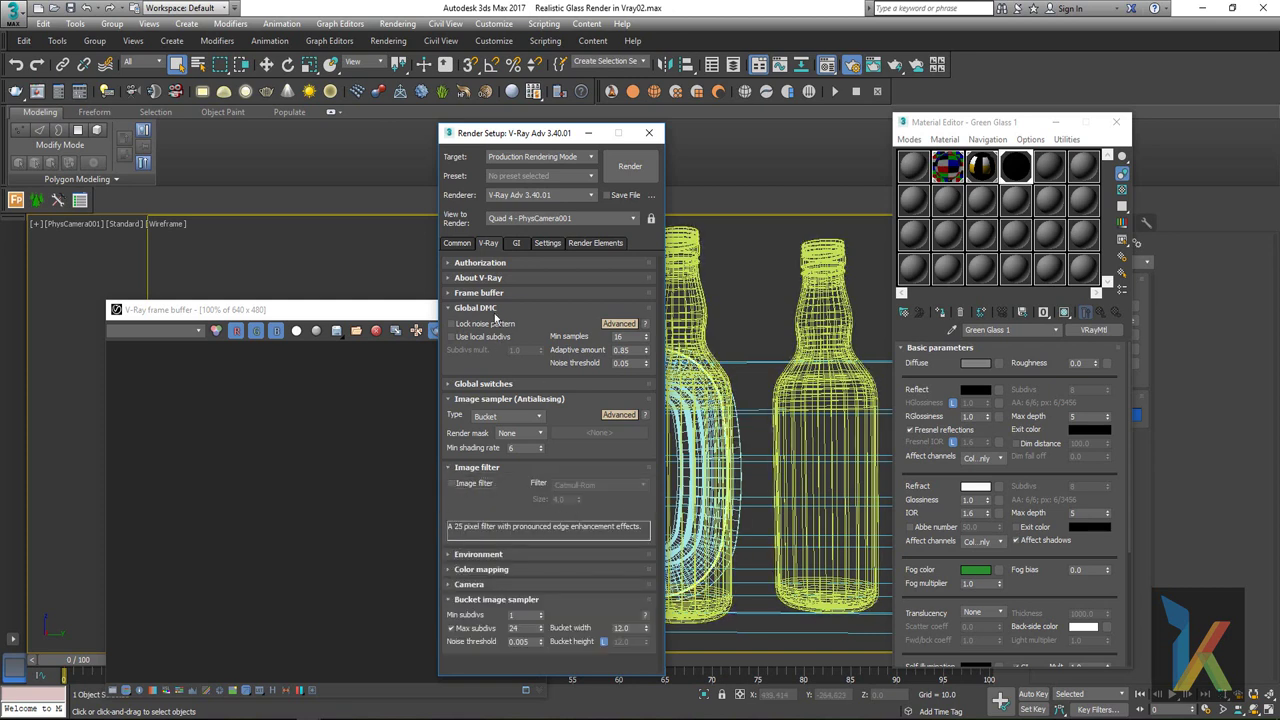
Set the irradiance map preset to Very low and switch the light cache settings to Advanced mode.
left_click(518, 244)
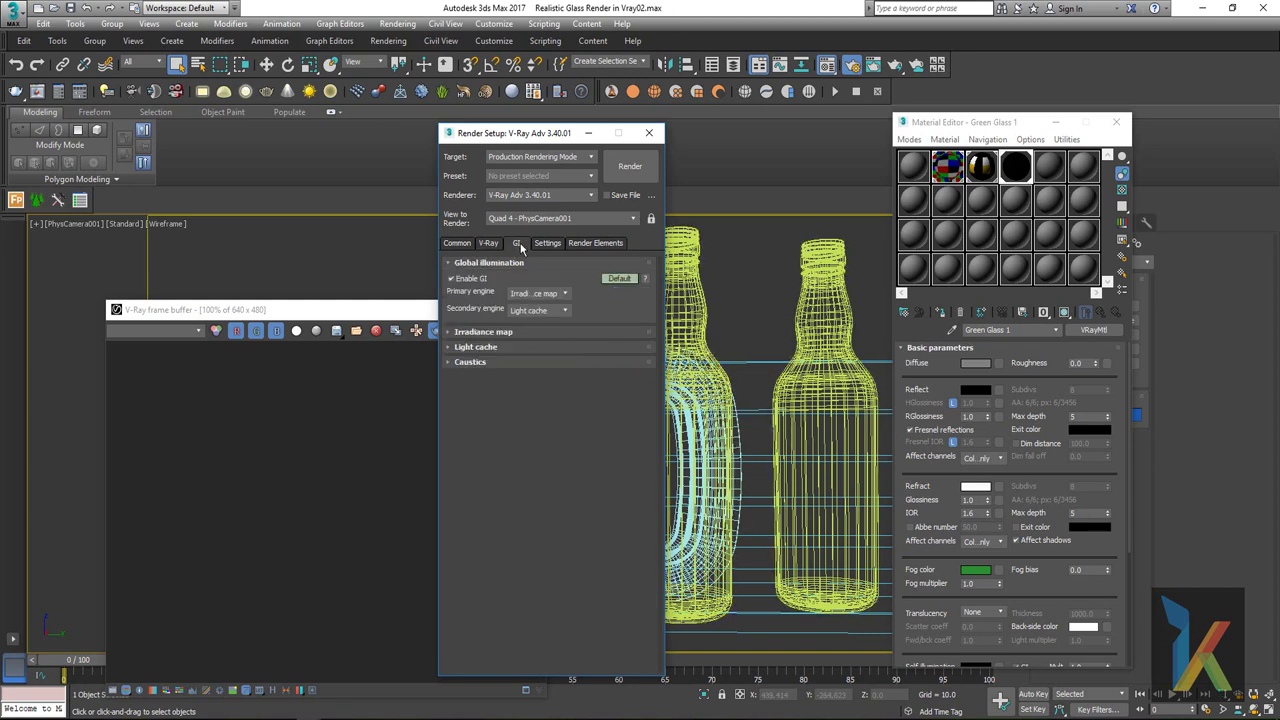
left_click(458, 334)
left_click(552, 350)
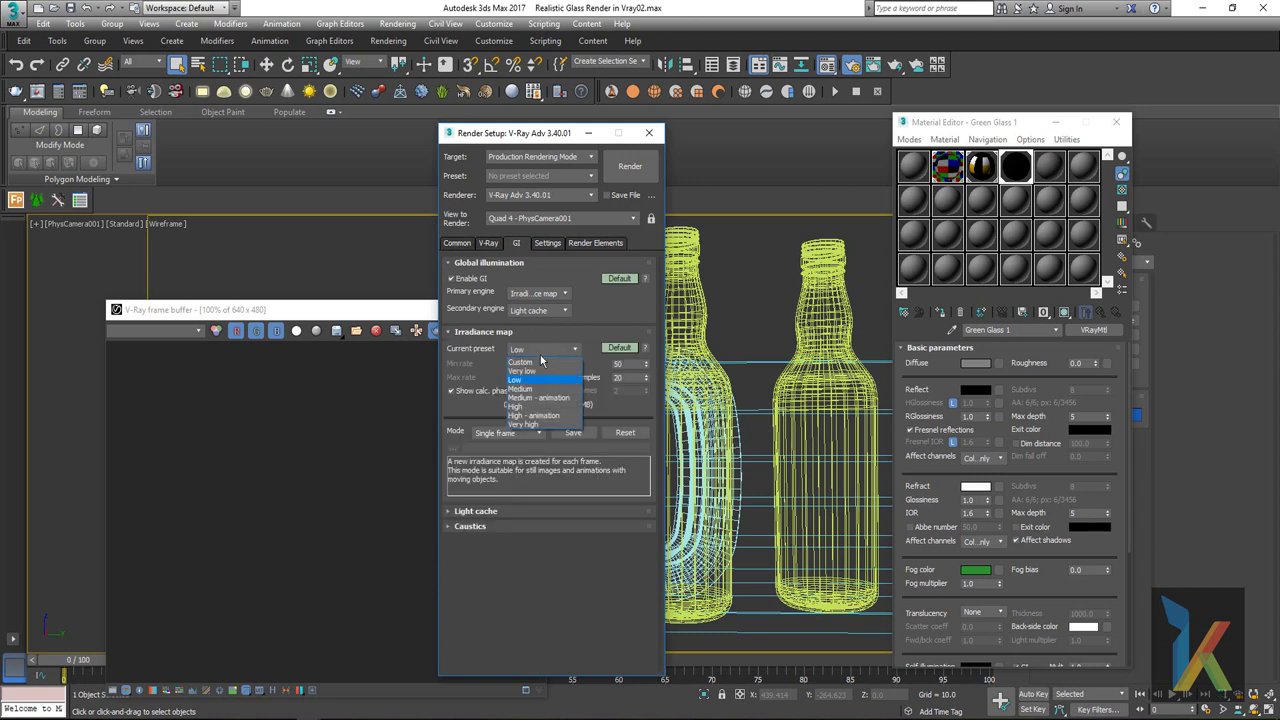
left_click(530, 371)
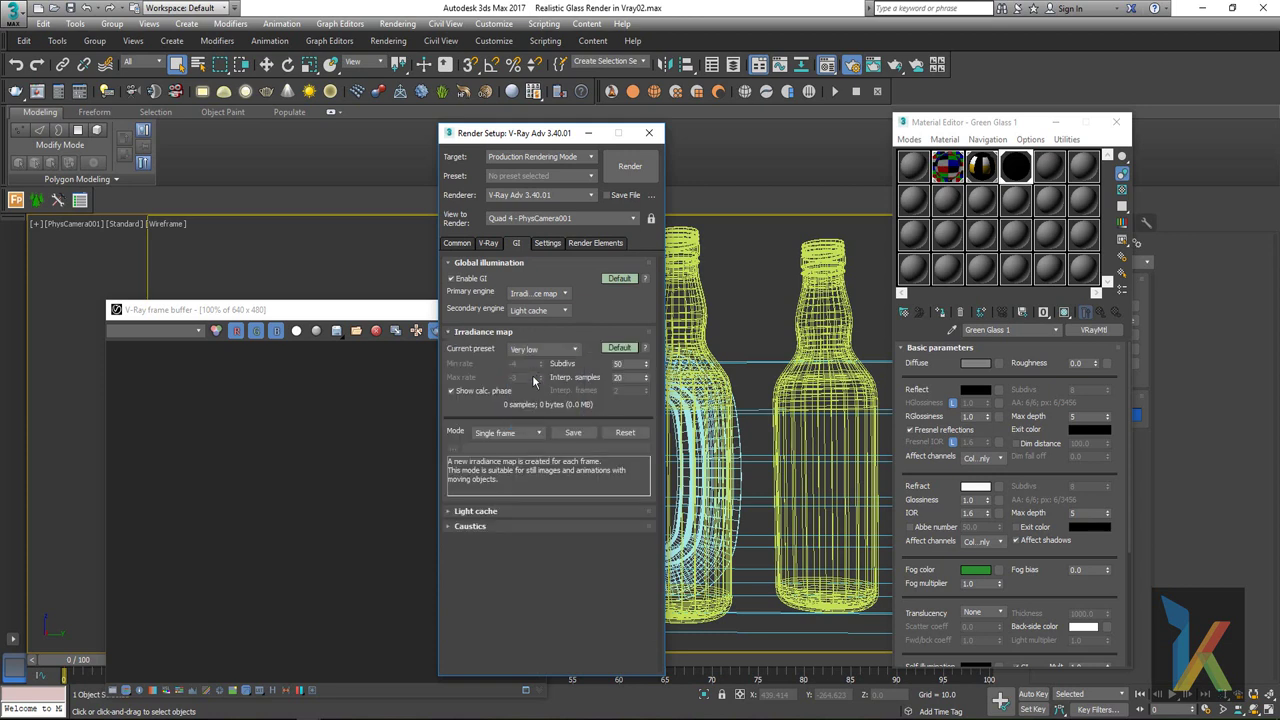
left_click(466, 510)
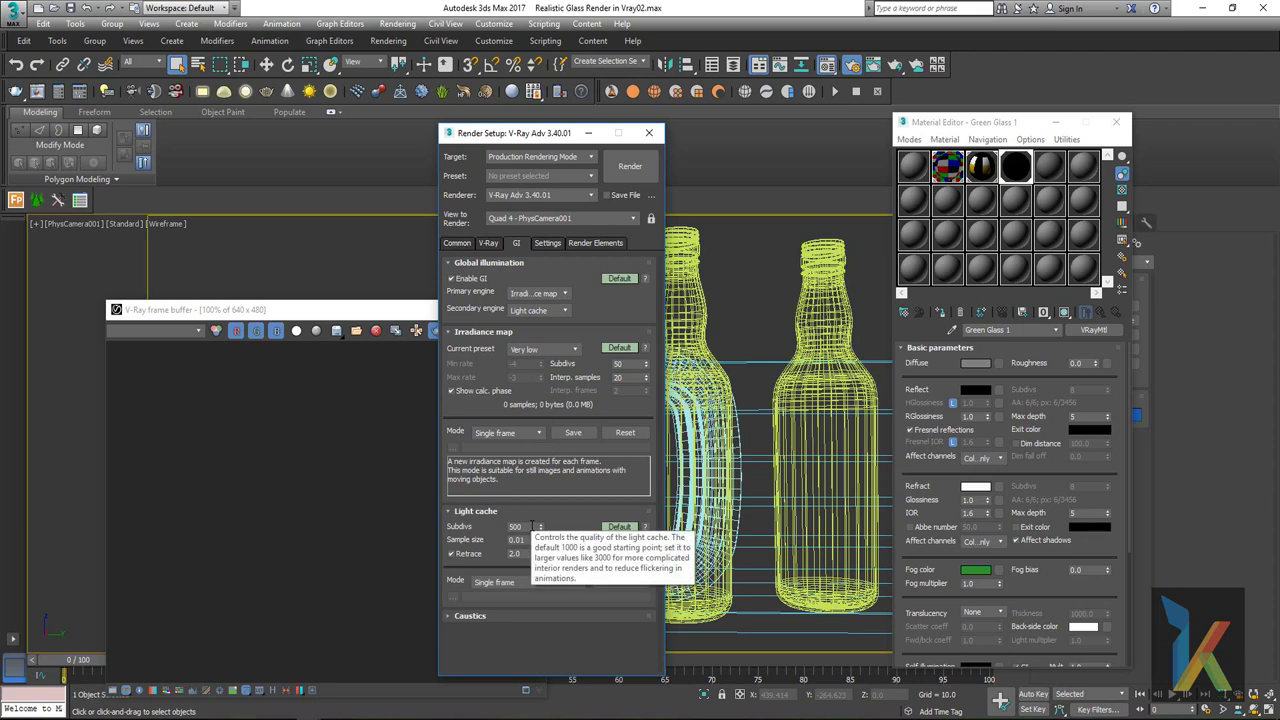
left_click(620, 527)
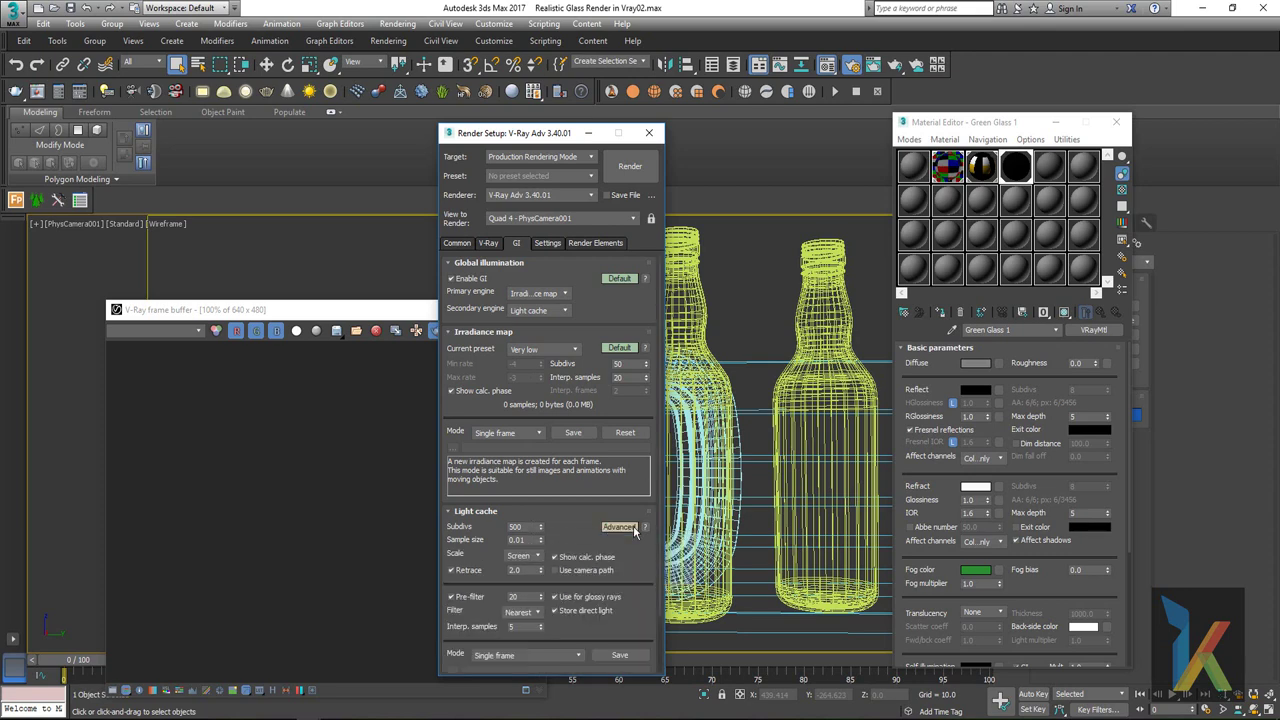
scroll(588, 530, "down", 2)
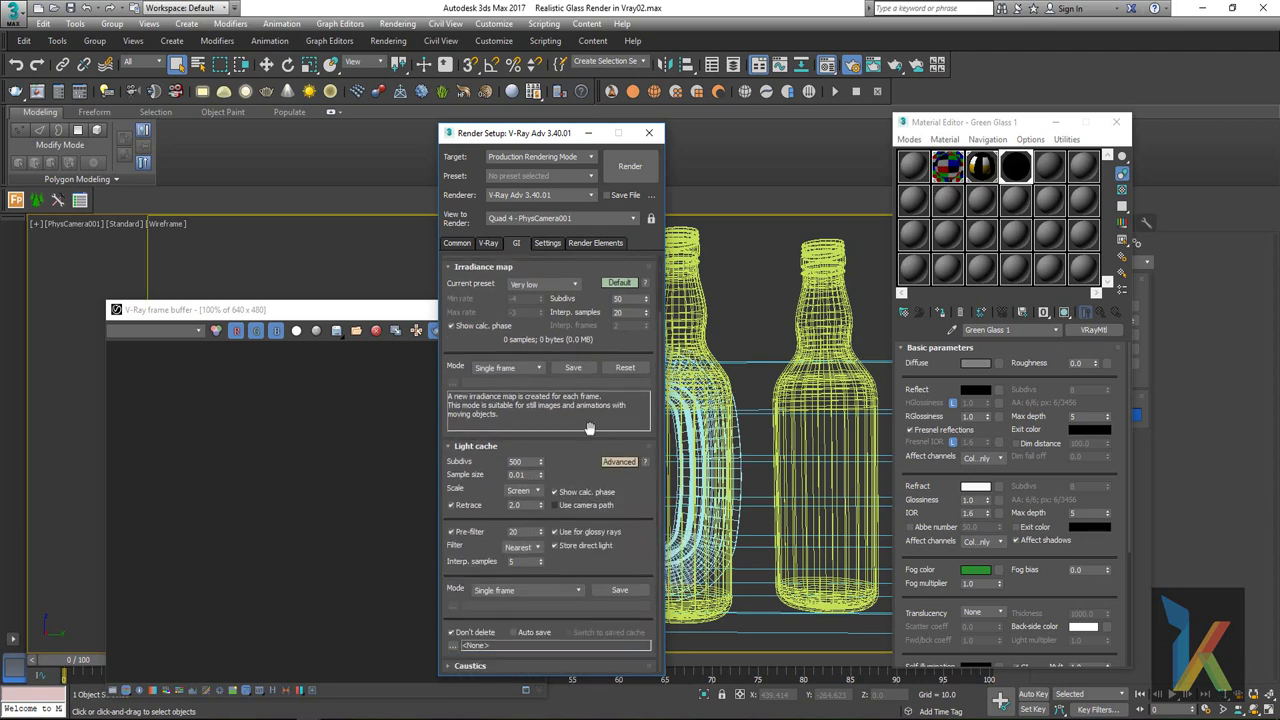
Review the Render Elements and Common render settings, and close the render setup.
left_click(547, 244)
left_click(581, 242)
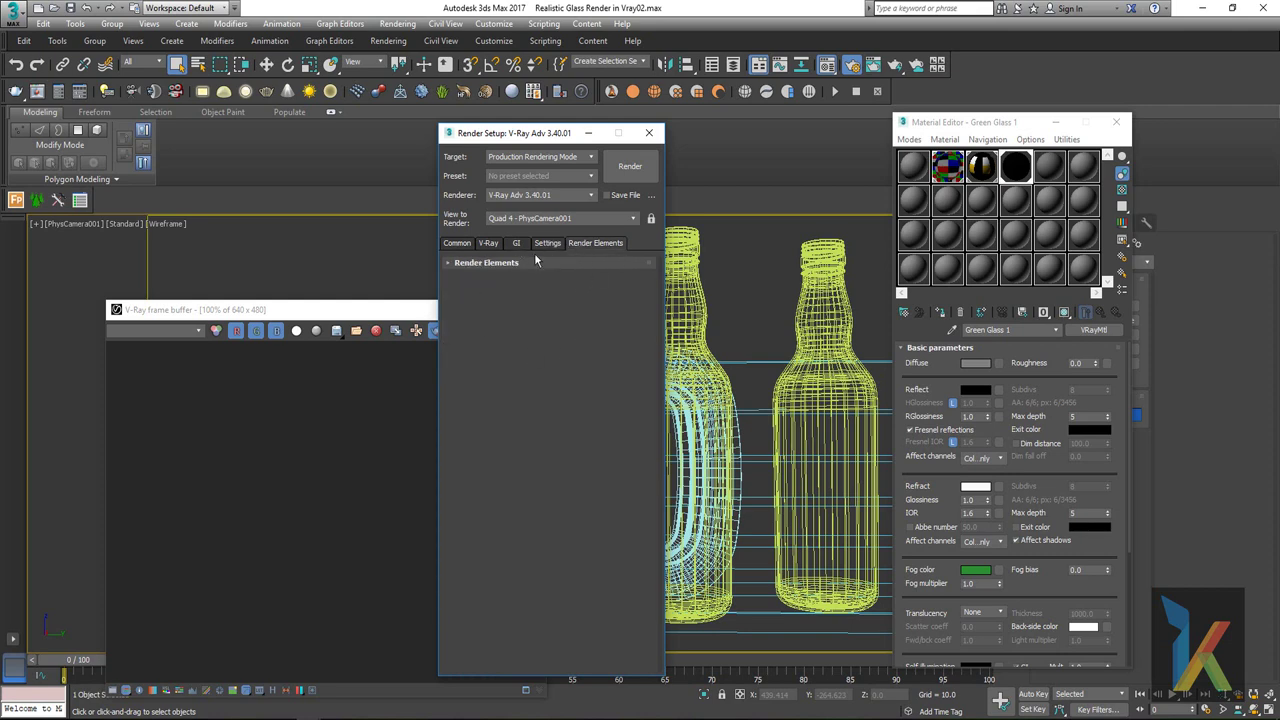
left_click(460, 265)
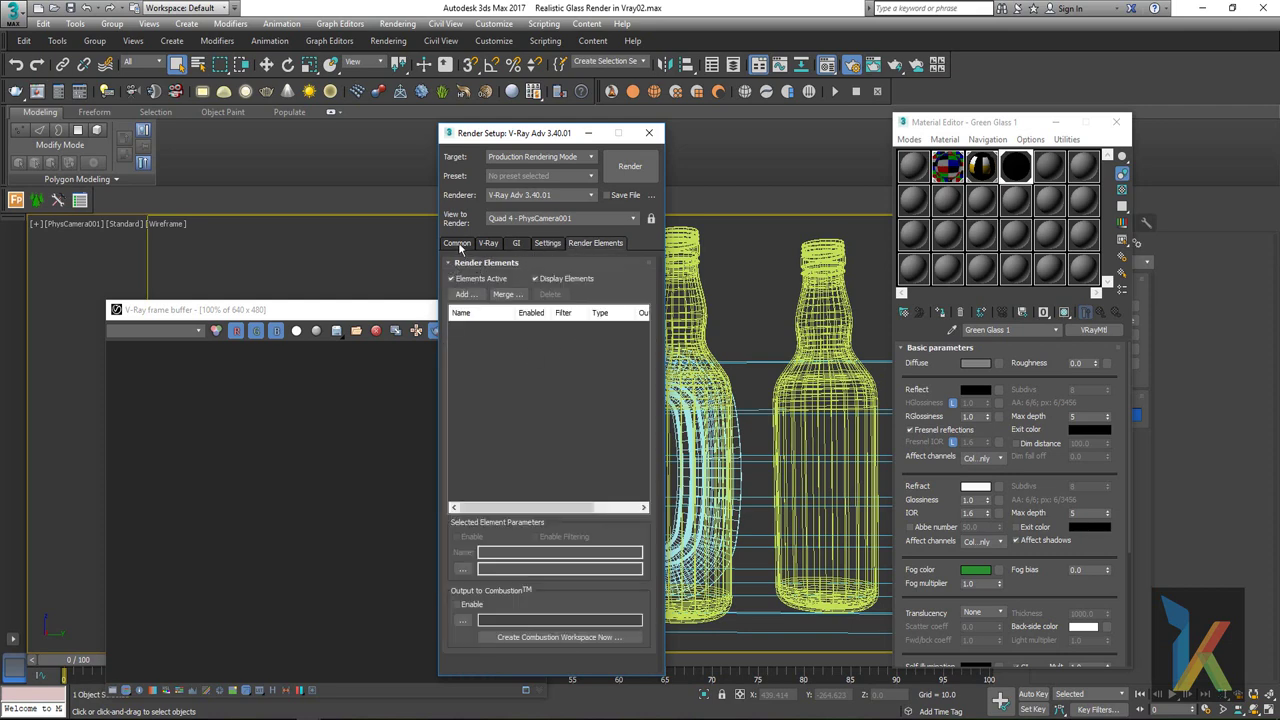
left_click(458, 244)
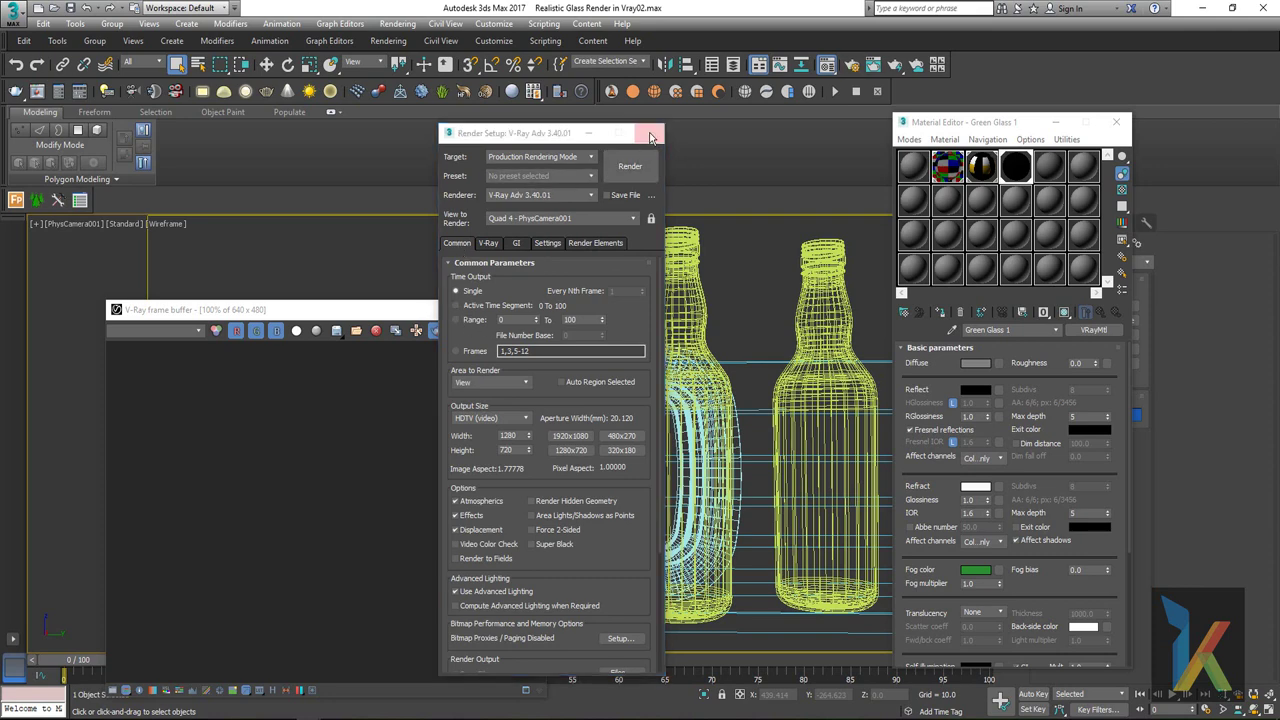
left_click(648, 139)
Turn off region rendering in the V-Ray frame buffer and render the full camera view.
left_click_drag(440, 309, 616, 148)
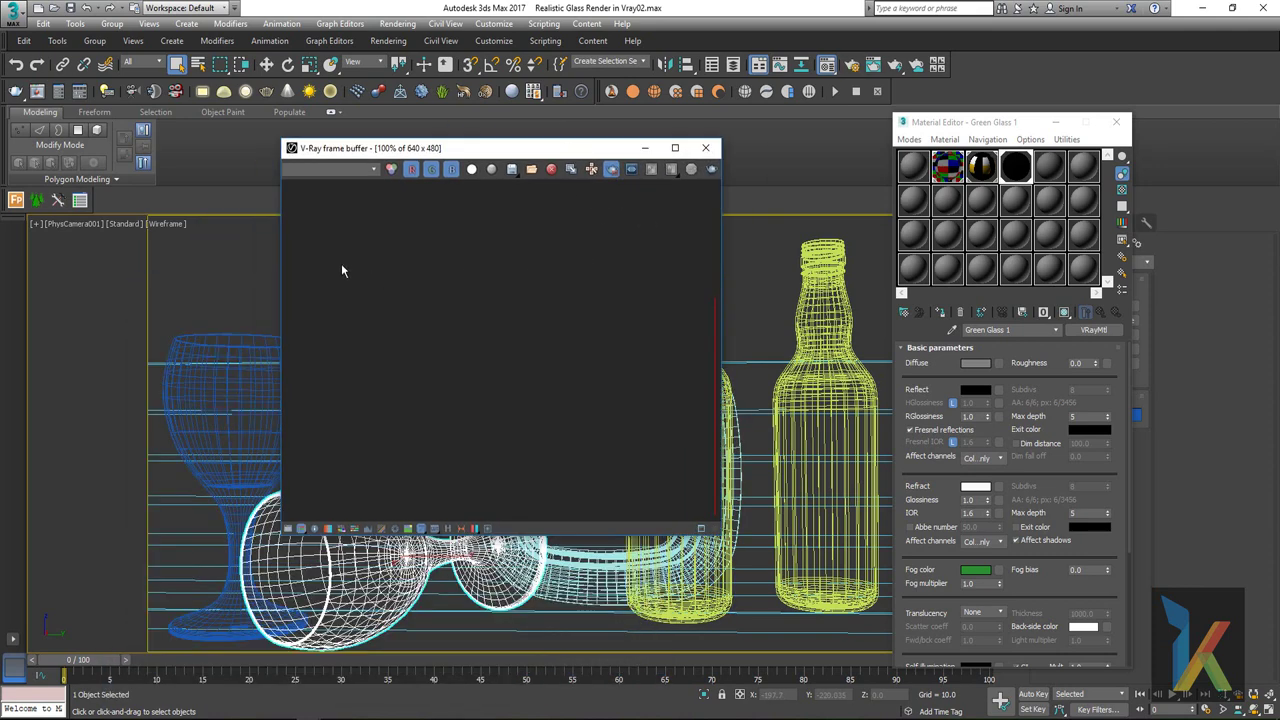
left_click(711, 170)
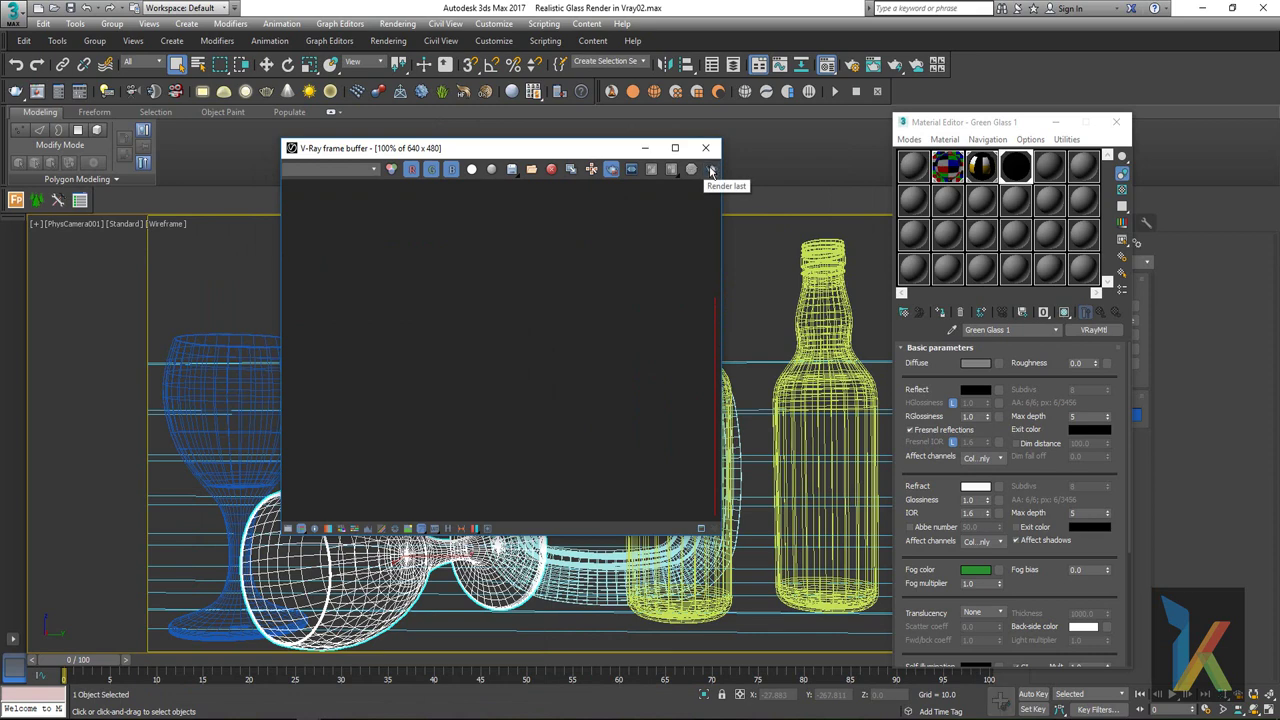
left_click_drag(538, 313, 561, 94)
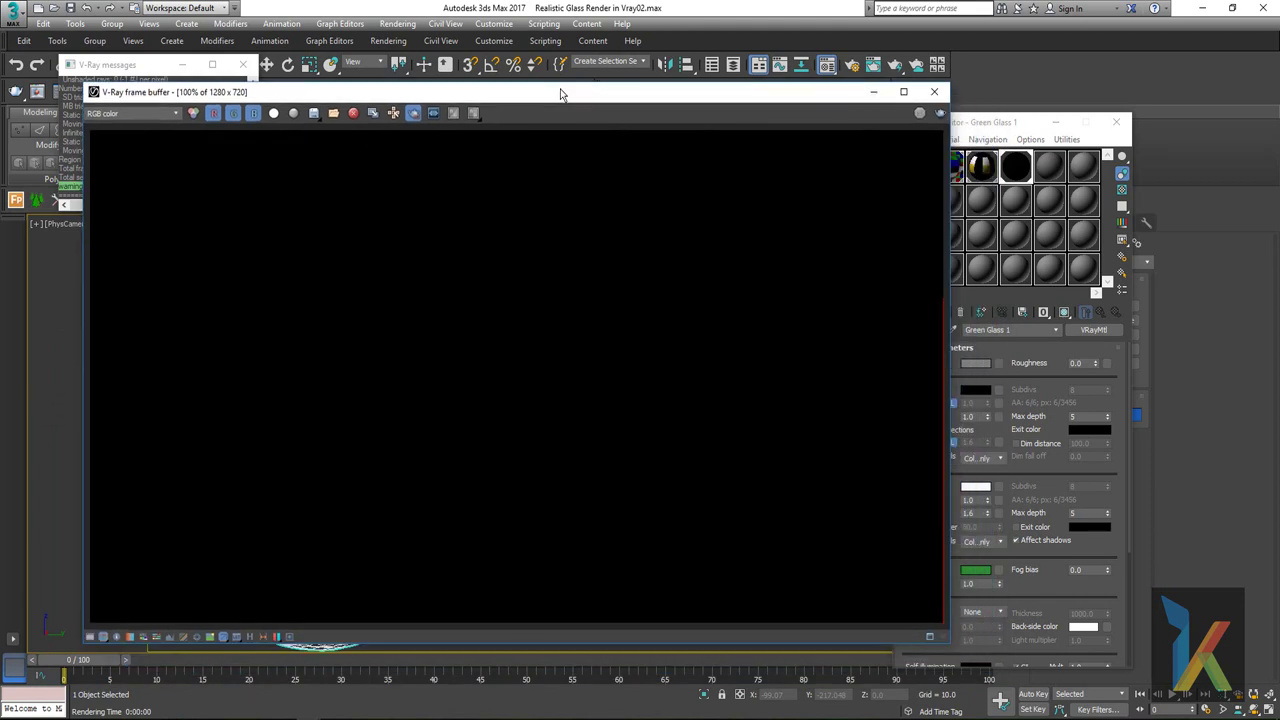
left_click(414, 113)
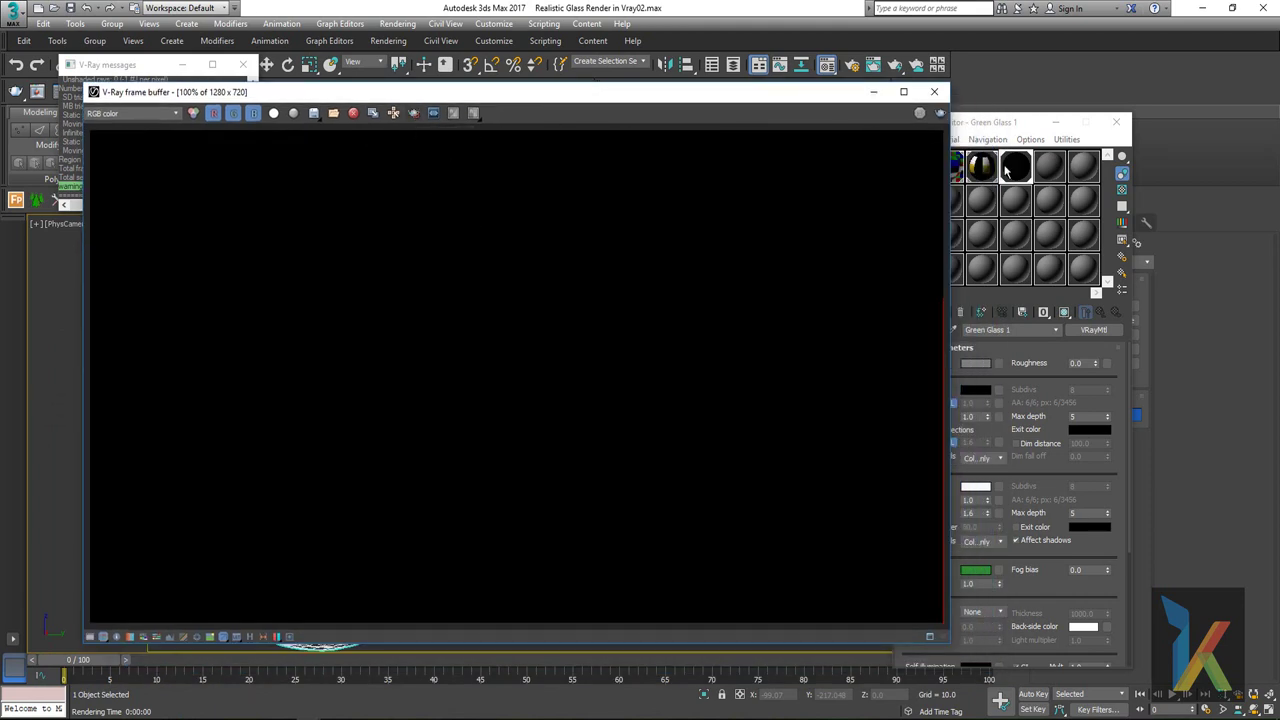
left_click(940, 114)
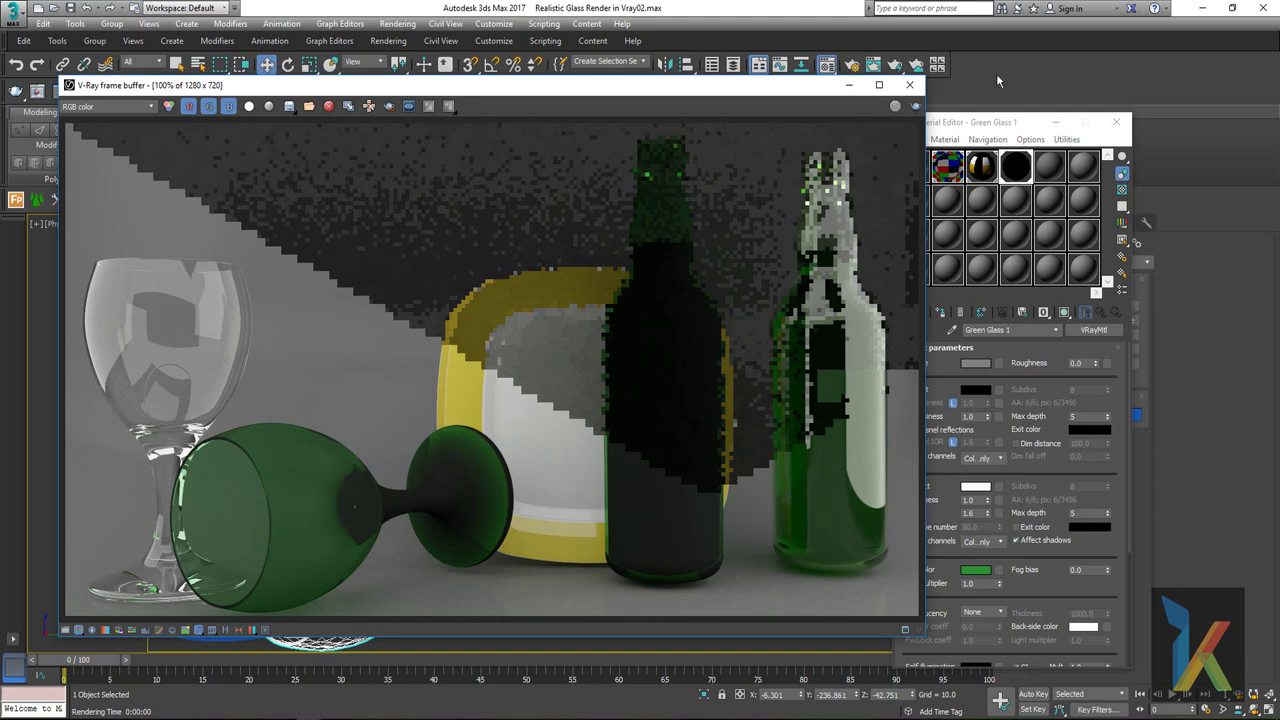
Set the Green Glass 1 material's fog multiplier to 0.5 and fog bias to 1, and render the scene again.
left_click_drag(974, 122, 1001, 104)
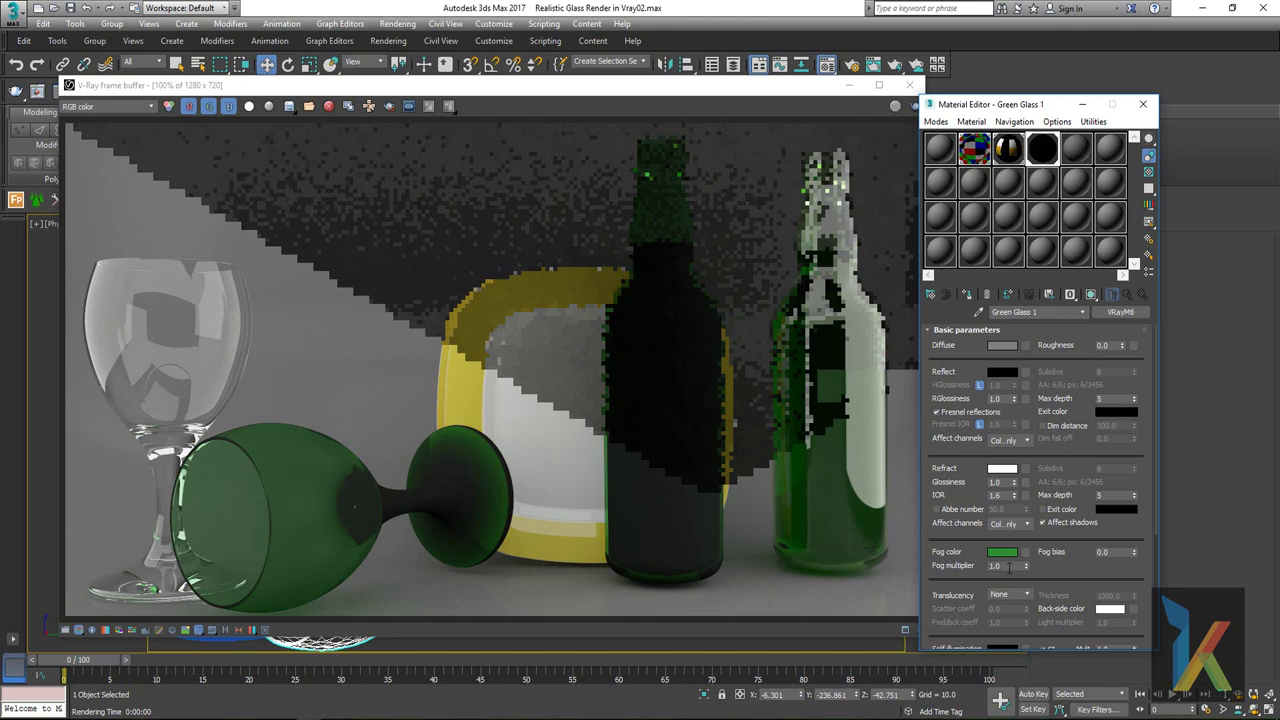
double_click(996, 566)
type("0.5")
key("Tab")
type("1")
key("Return")
left_click(814, 107)
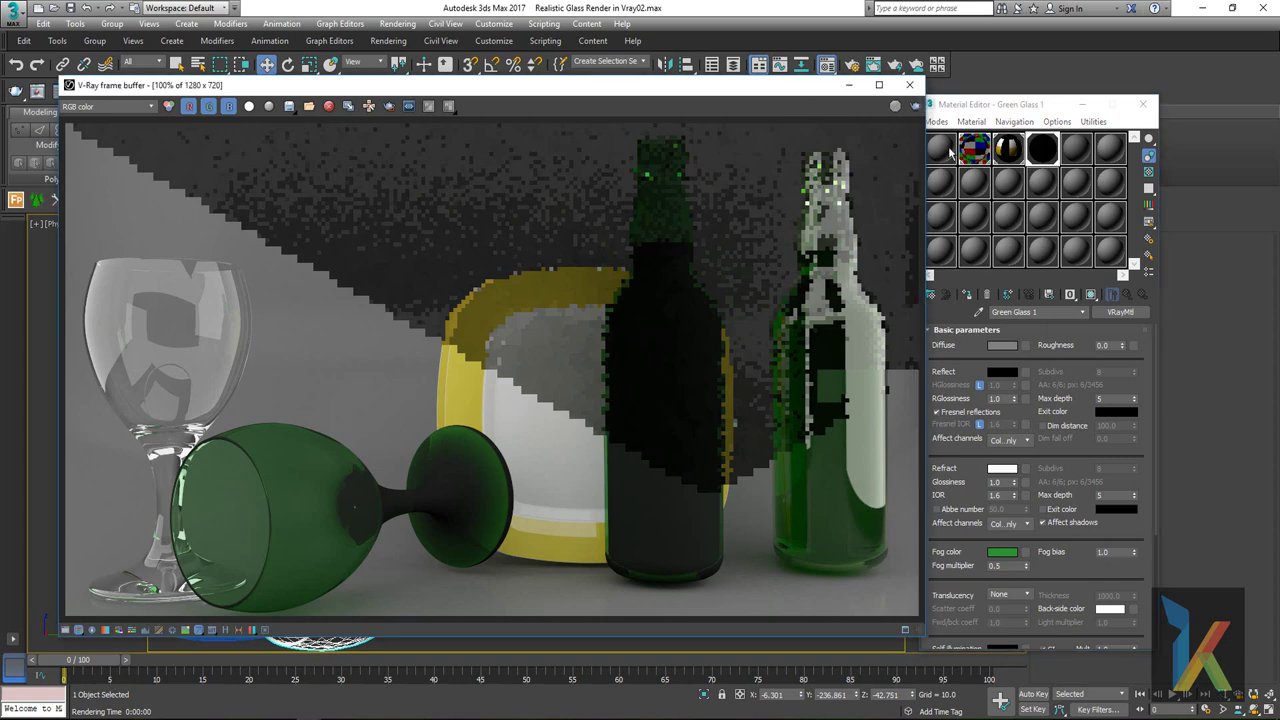
left_click(915, 107)
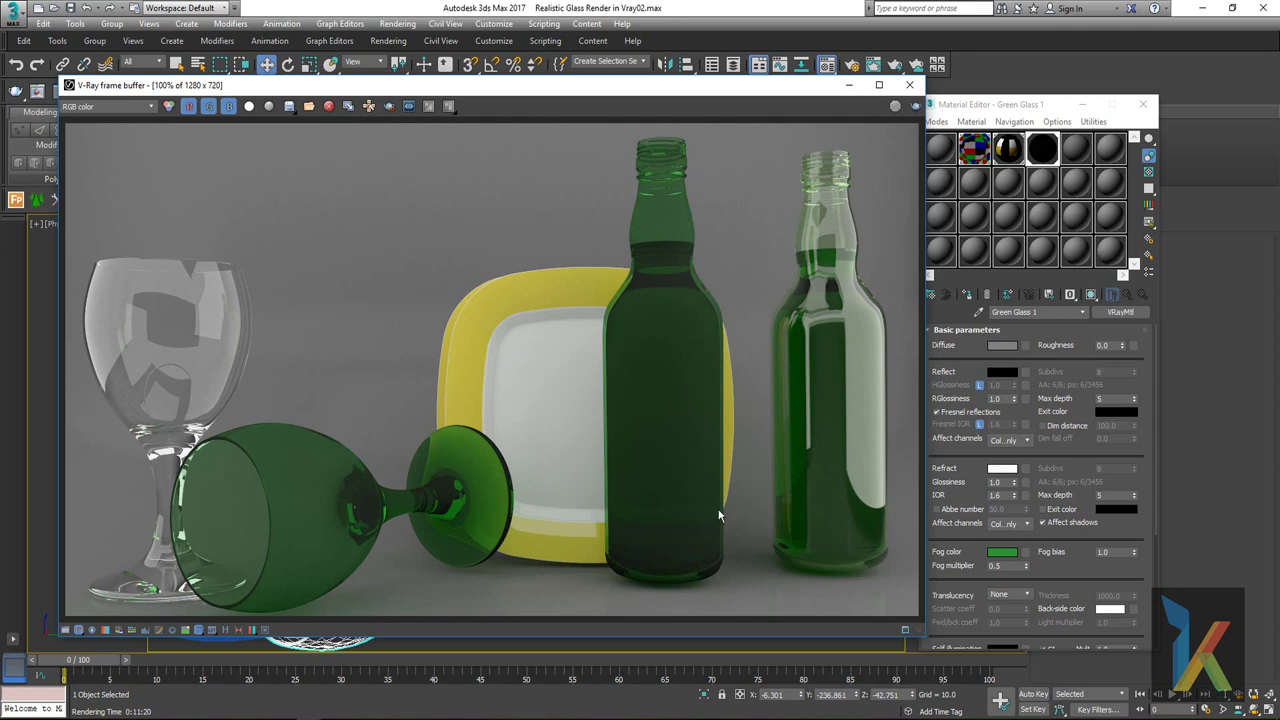
Set the Green Glass 1 material's fog bias to 0 and fog multiplier to 0.3.
left_click(1112, 552)
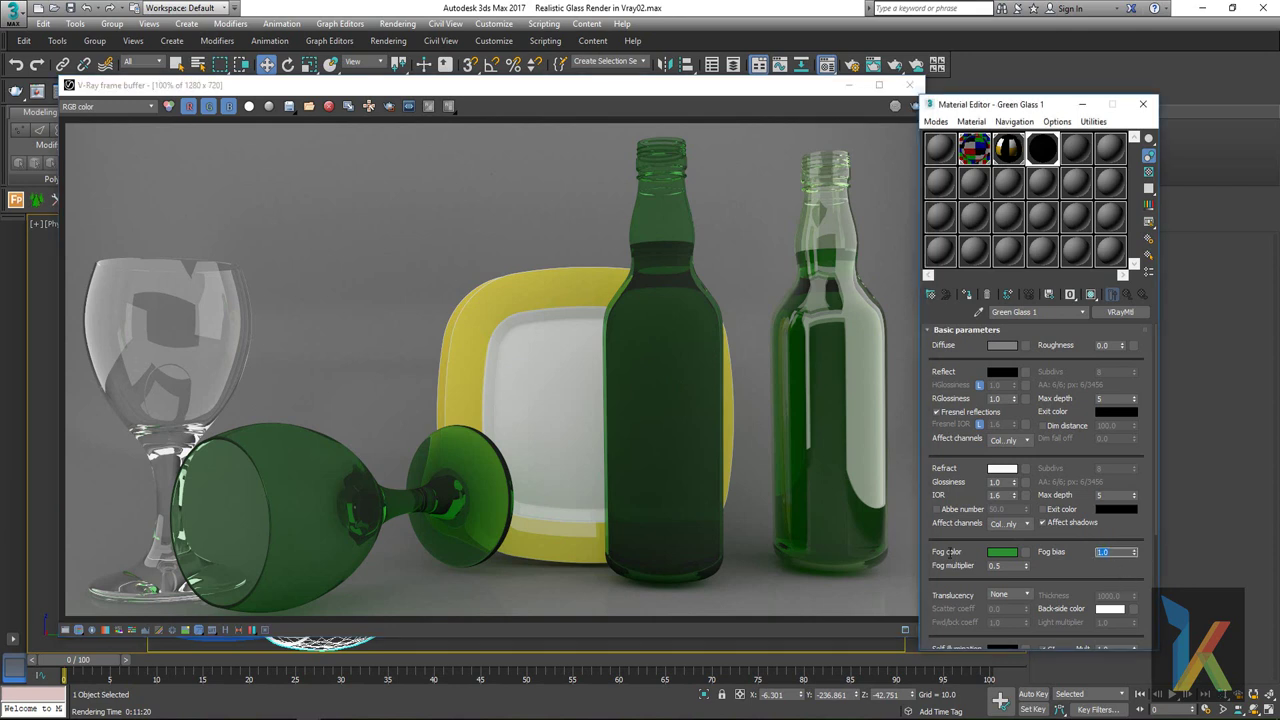
type("0")
key("Return")
left_click(1001, 566)
type("0.3")
key("Return")
Clear the render window out of the way and select the bottle in front of the plate together with the lying wine glass.
left_click_drag(737, 90, 418, 285)
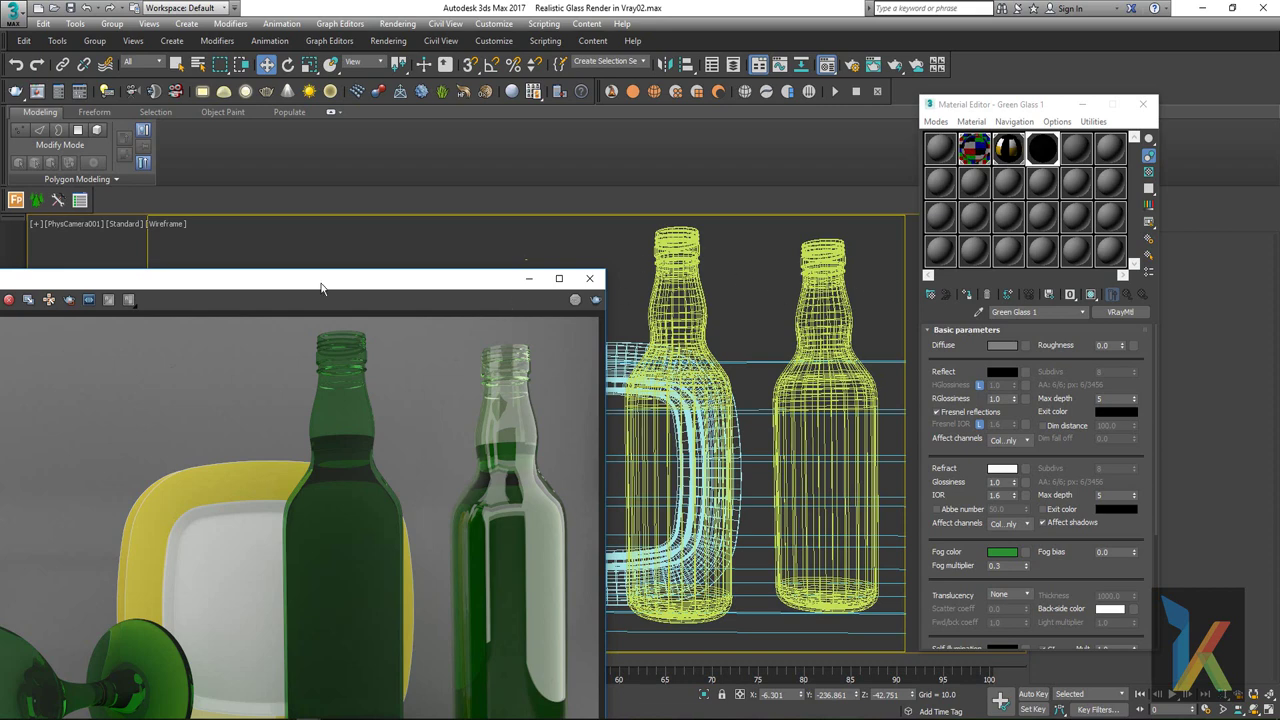
left_click_drag(321, 288, 494, 365)
left_click(829, 287)
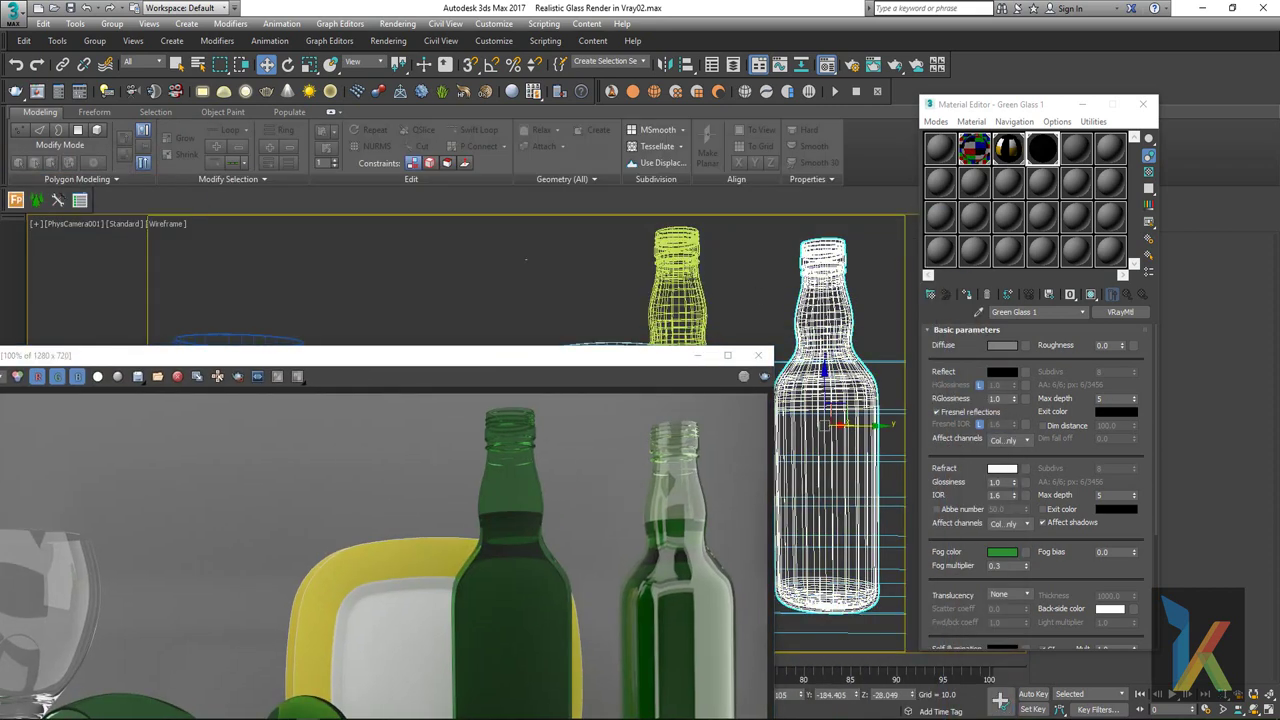
left_click(675, 272)
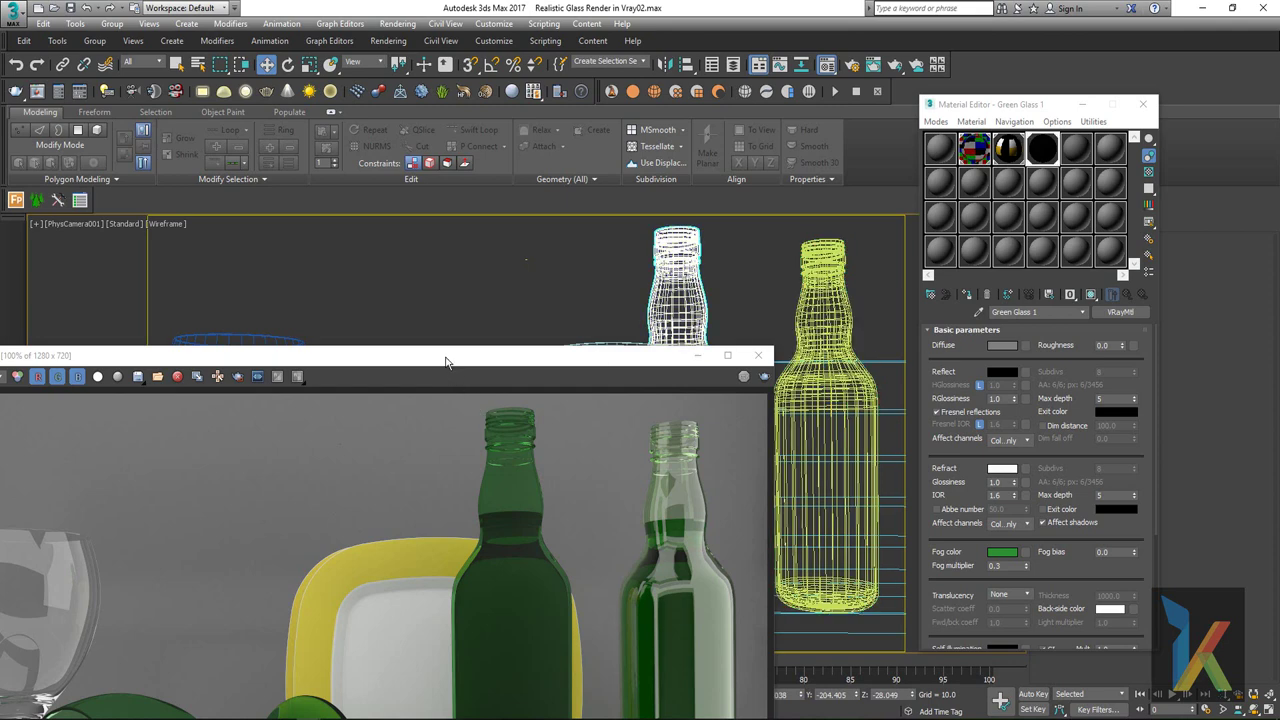
left_click_drag(446, 362, 452, 654)
left_click(400, 560, "ctrl")
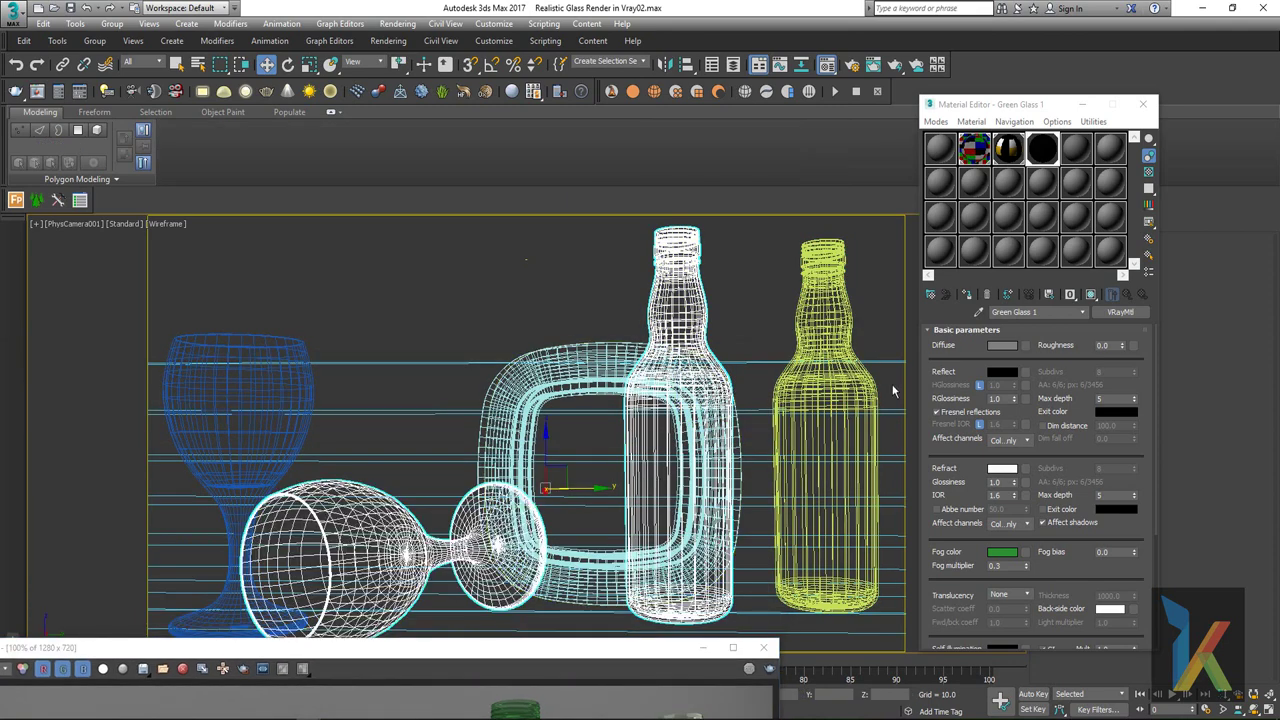
Bring the render back into view and set the Glass material's refraction glossiness to 0.9.
left_click(971, 156)
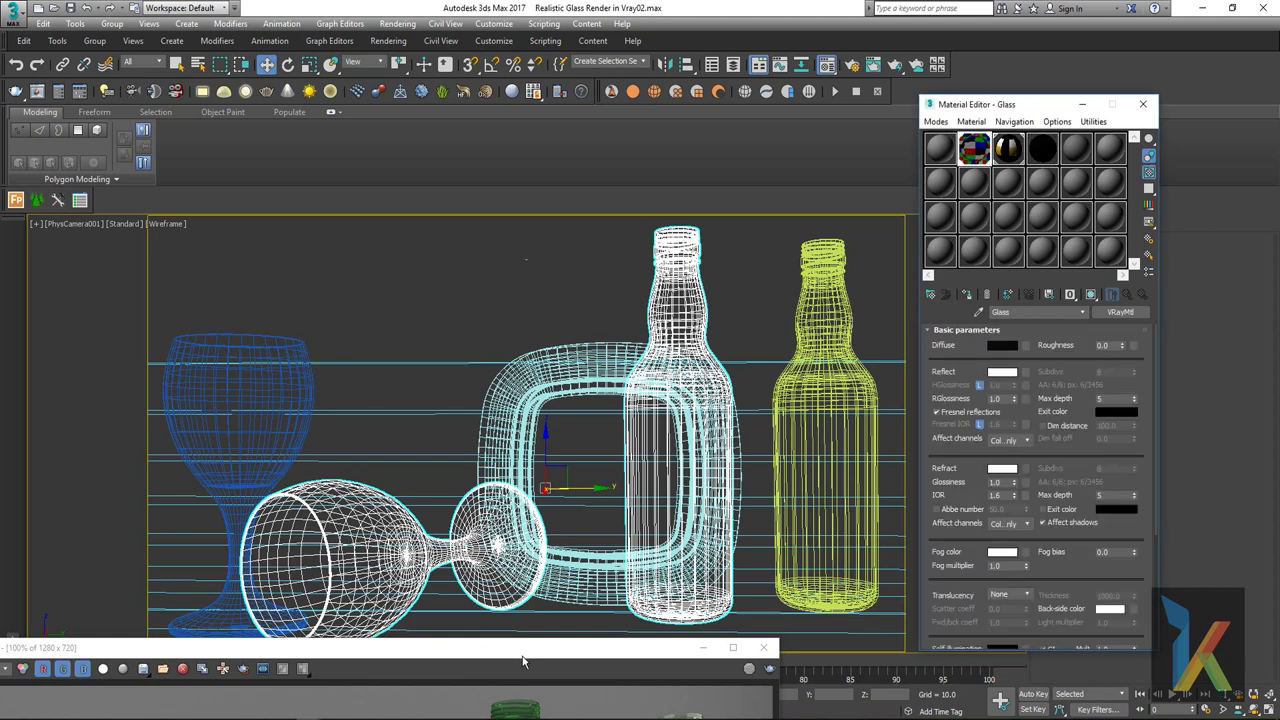
left_click_drag(522, 660, 601, 140)
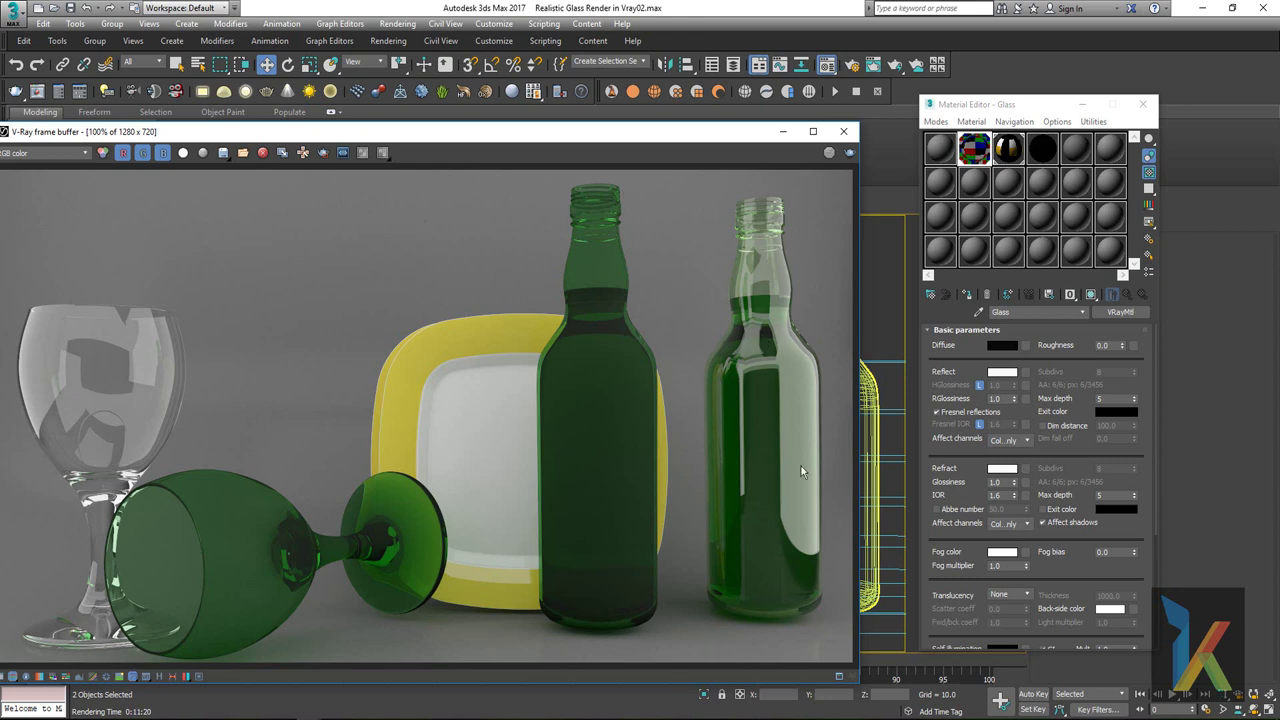
left_click(967, 482)
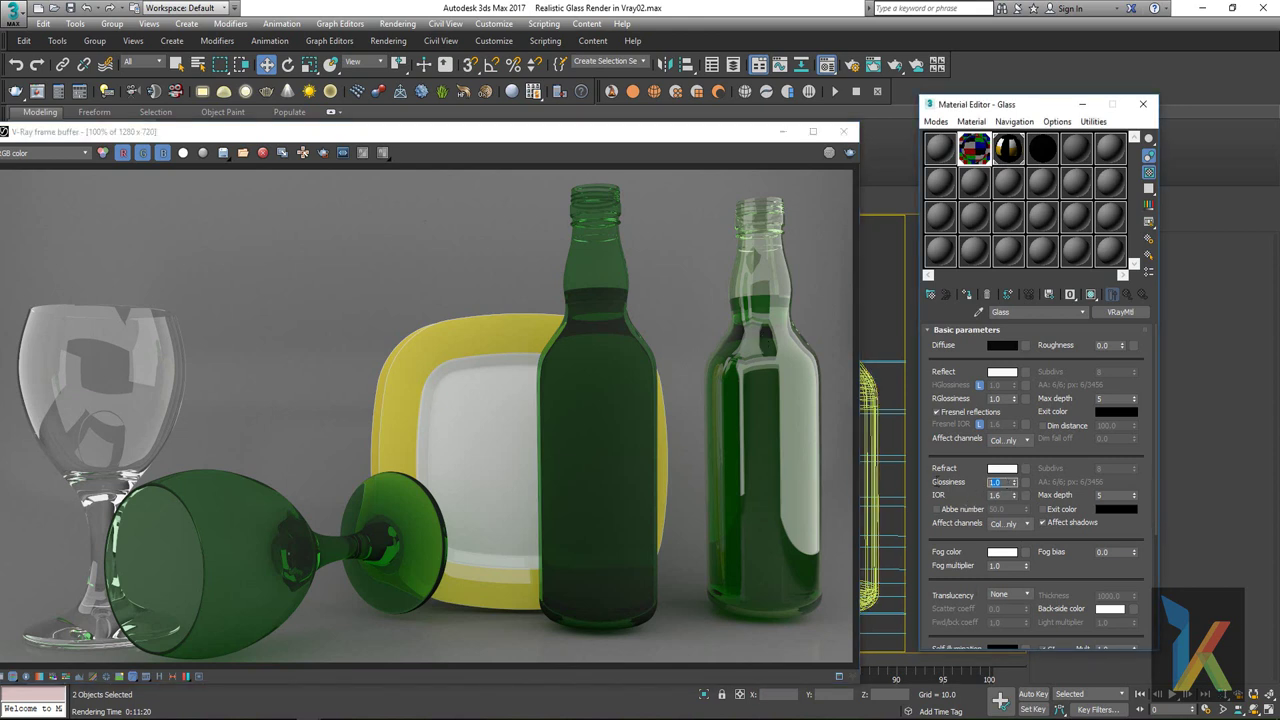
key("BackSpace")
key("Return")
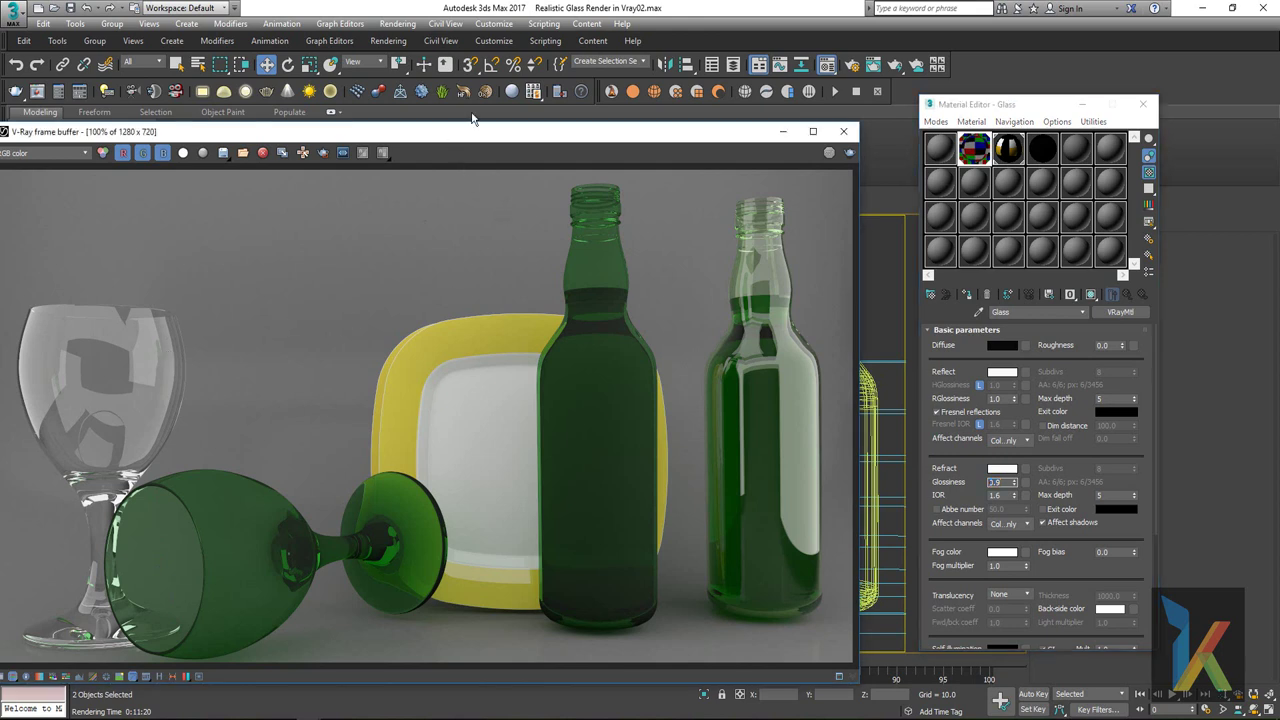
Turn on region rendering and render only a region around the upper part of the bottle in front of the plate.
left_click_drag(455, 131, 491, 105)
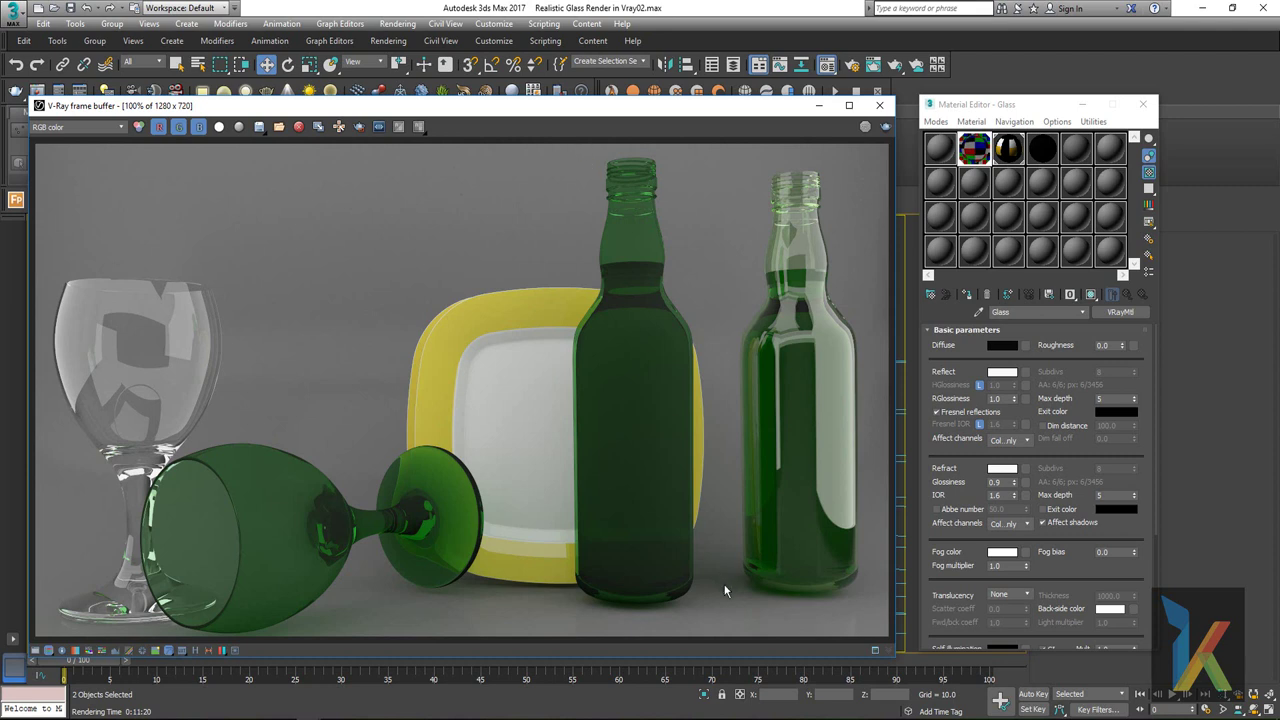
left_click(359, 126)
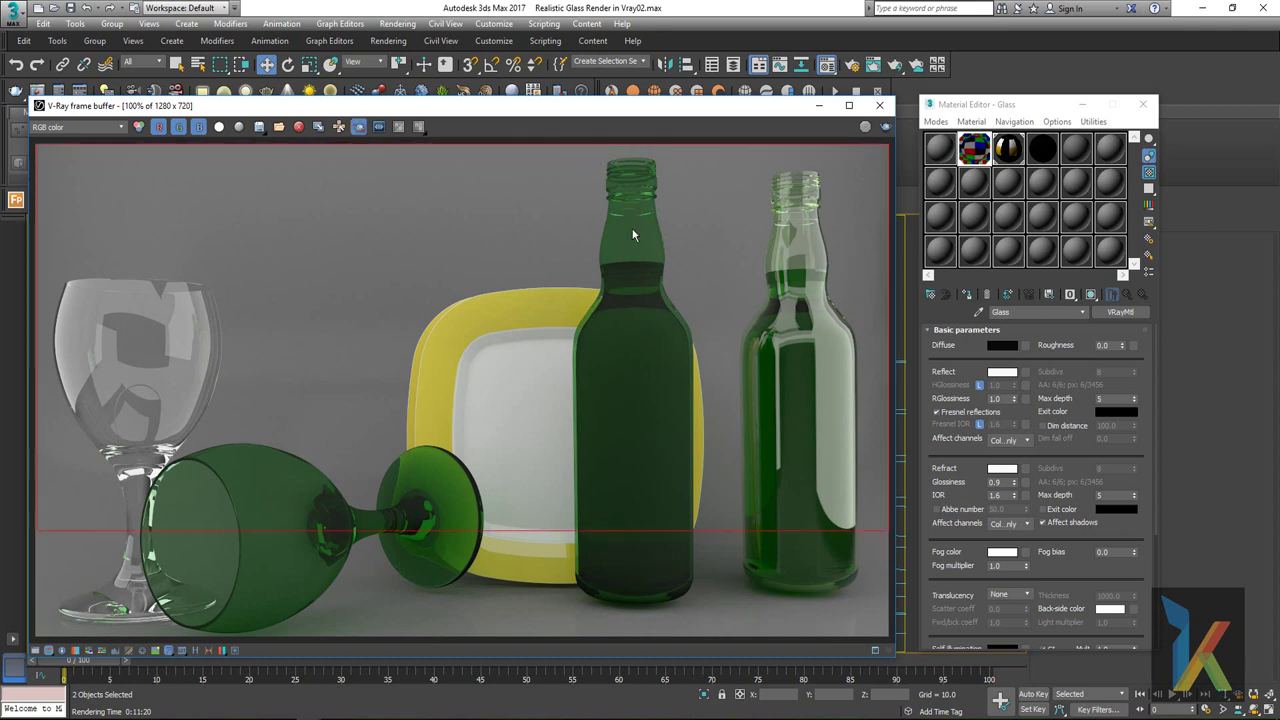
left_click_drag(590, 154, 722, 601)
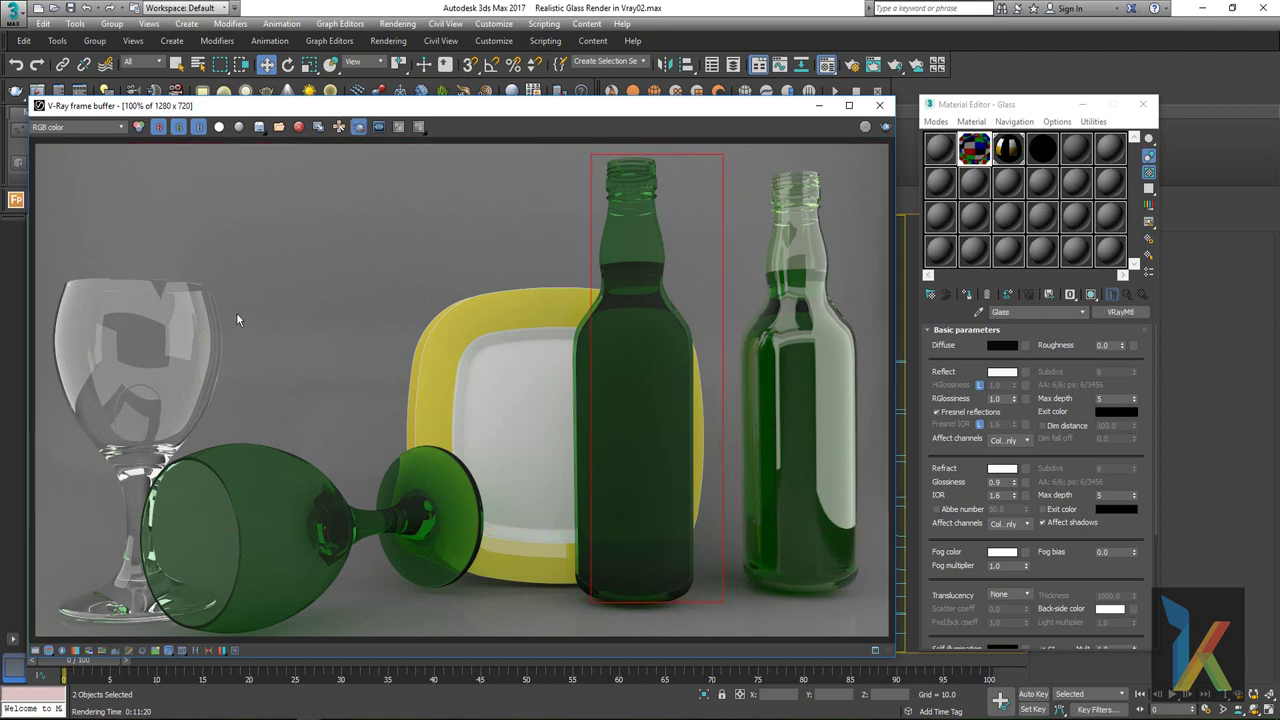
left_click_drag(556, 150, 724, 448)
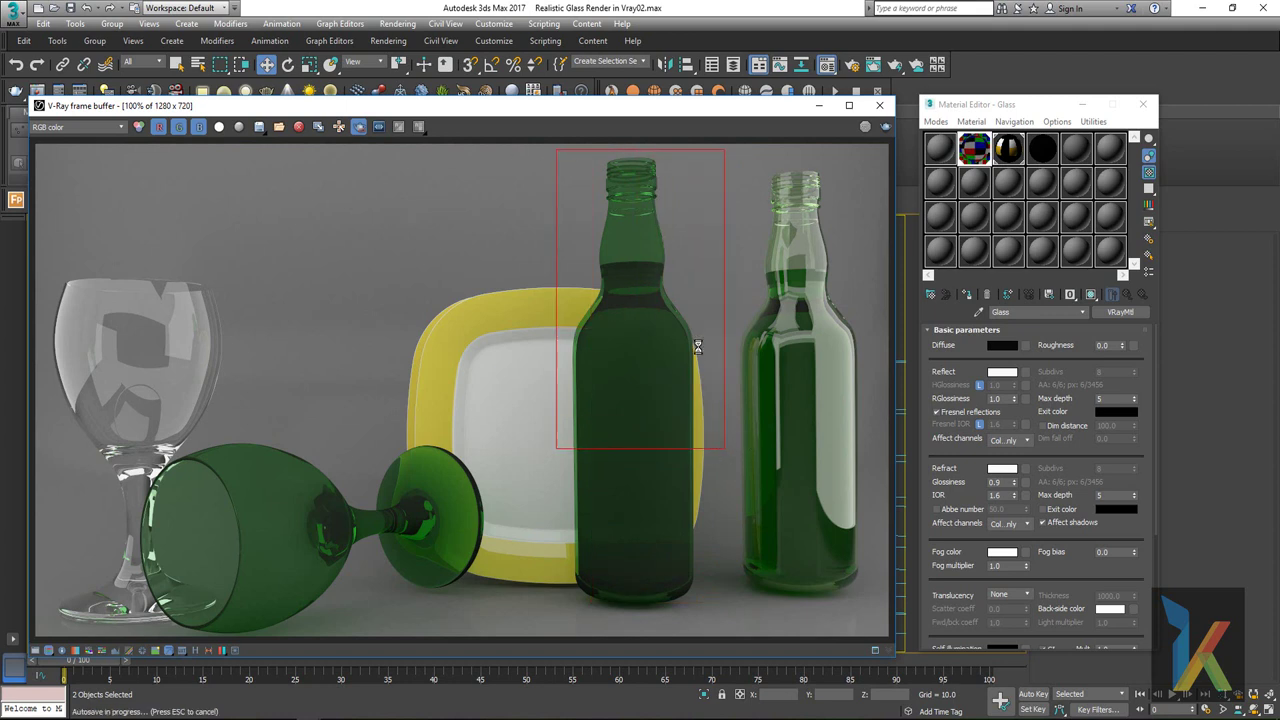
left_click(885, 126)
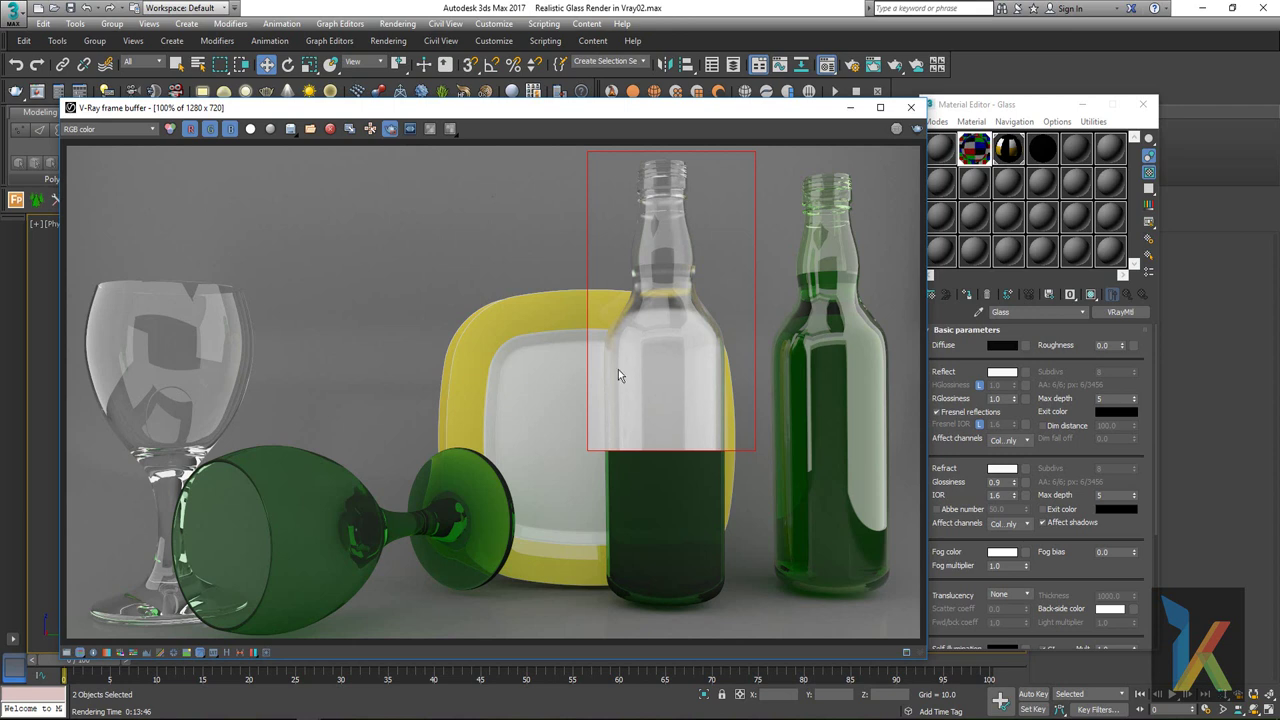
Set the Glass material's reflection glossiness to 0.9, turn off region rendering and render the full frame again.
left_click(995, 398)
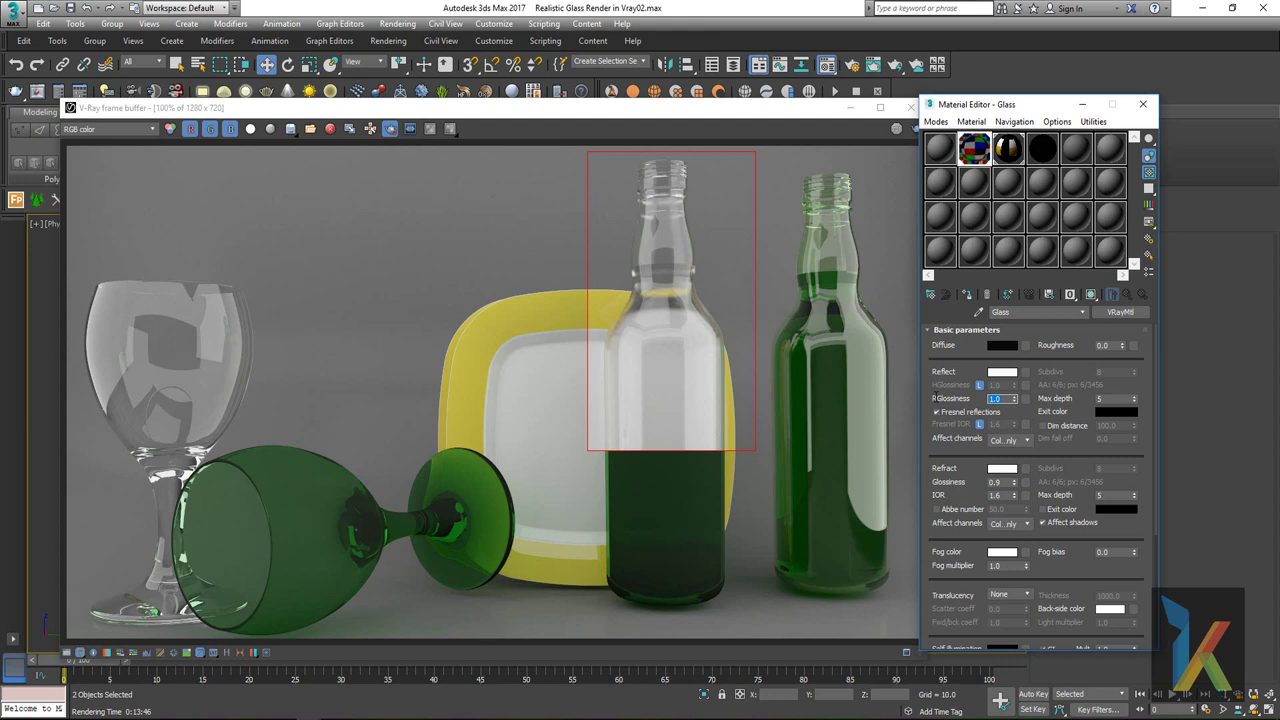
key("BackSpace")
type(".9")
key("Return")
left_click(390, 131)
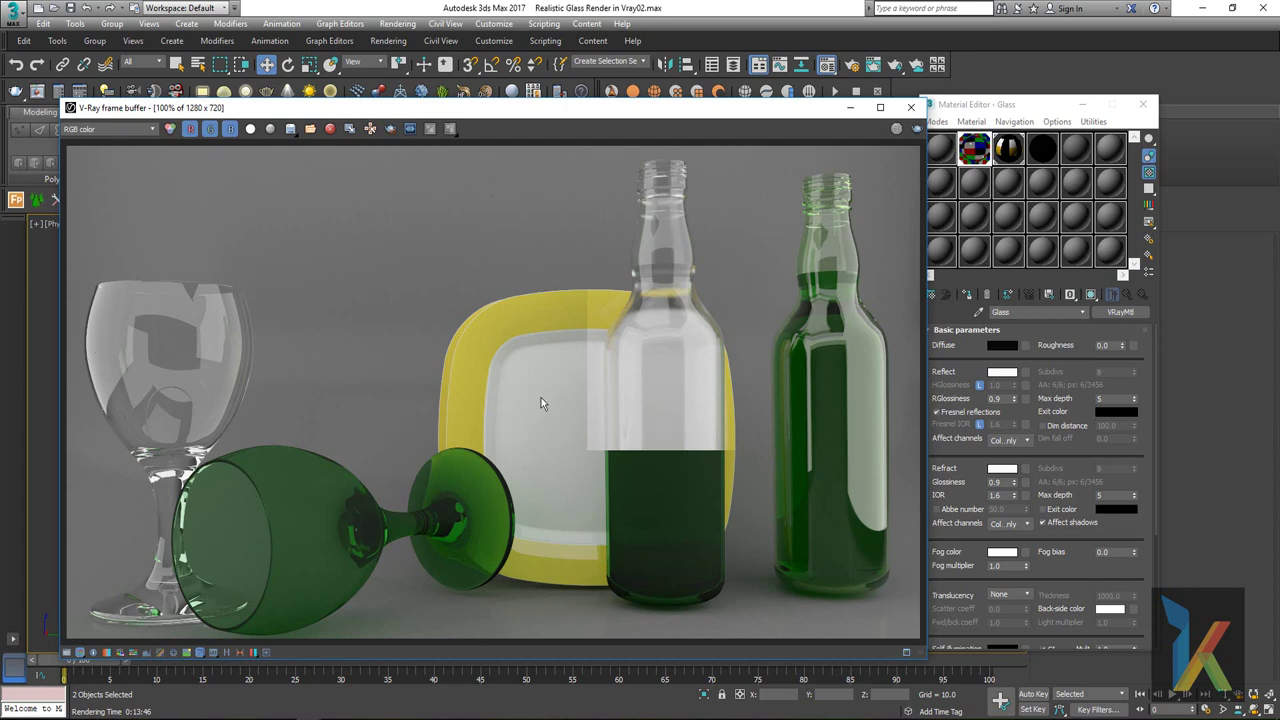
left_click(917, 129)
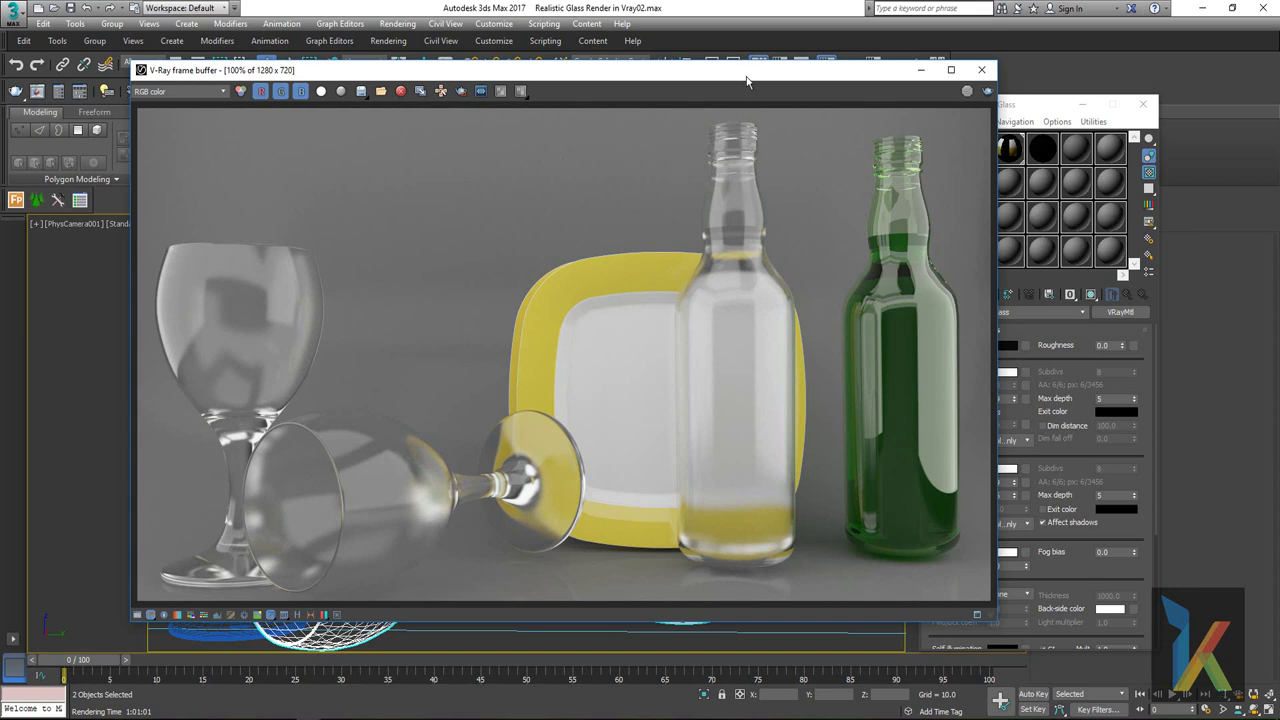
left_click_drag(745, 77, 655, 80)
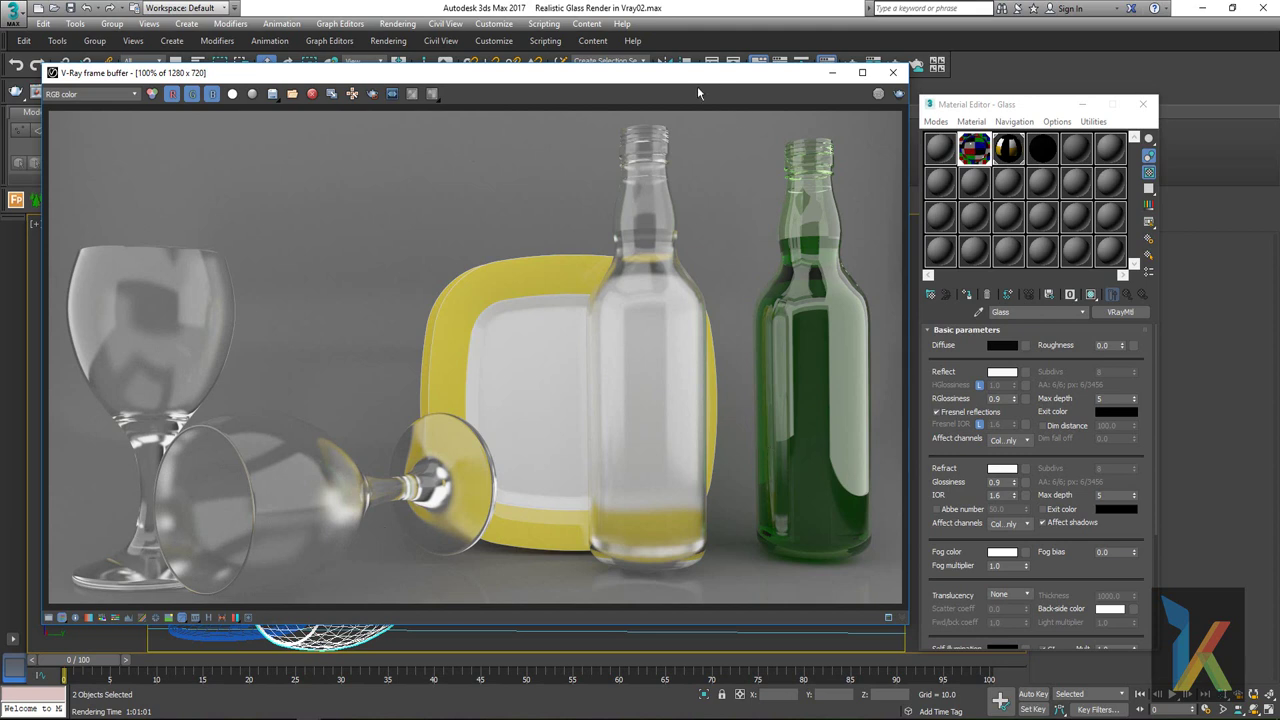
left_click_drag(642, 80, 652, 79)
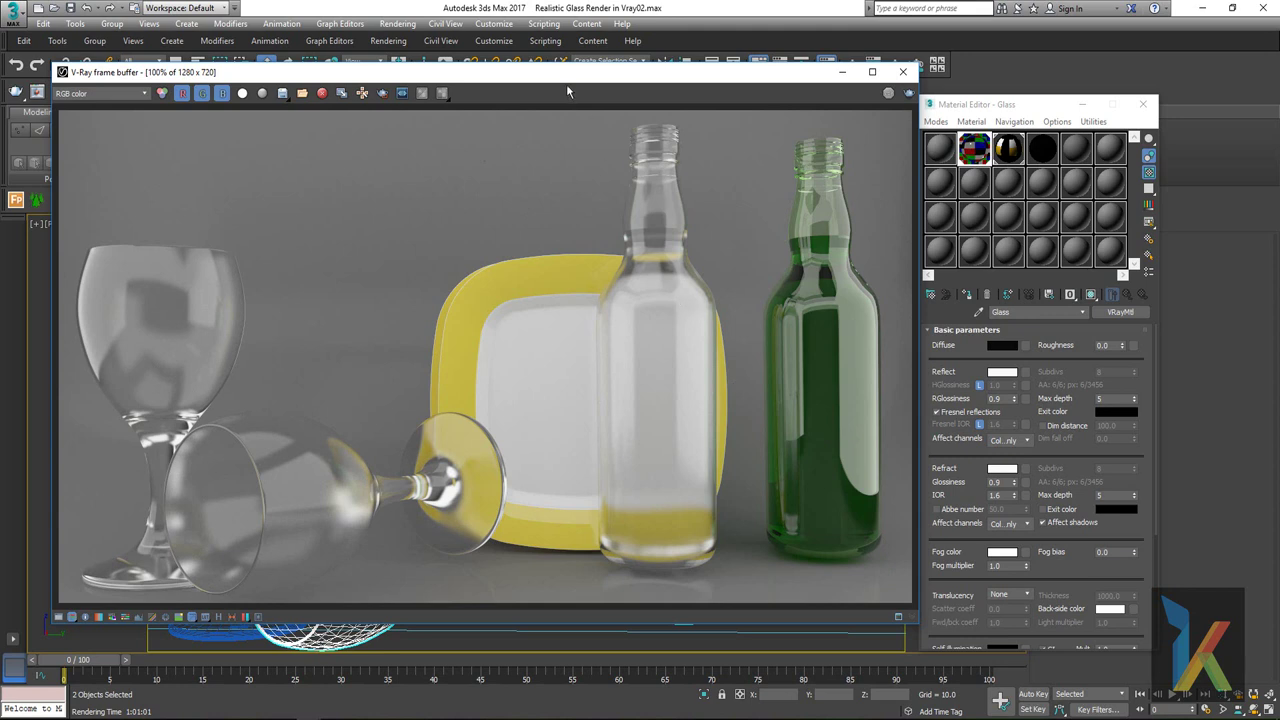
left_click_drag(563, 82, 589, 95)
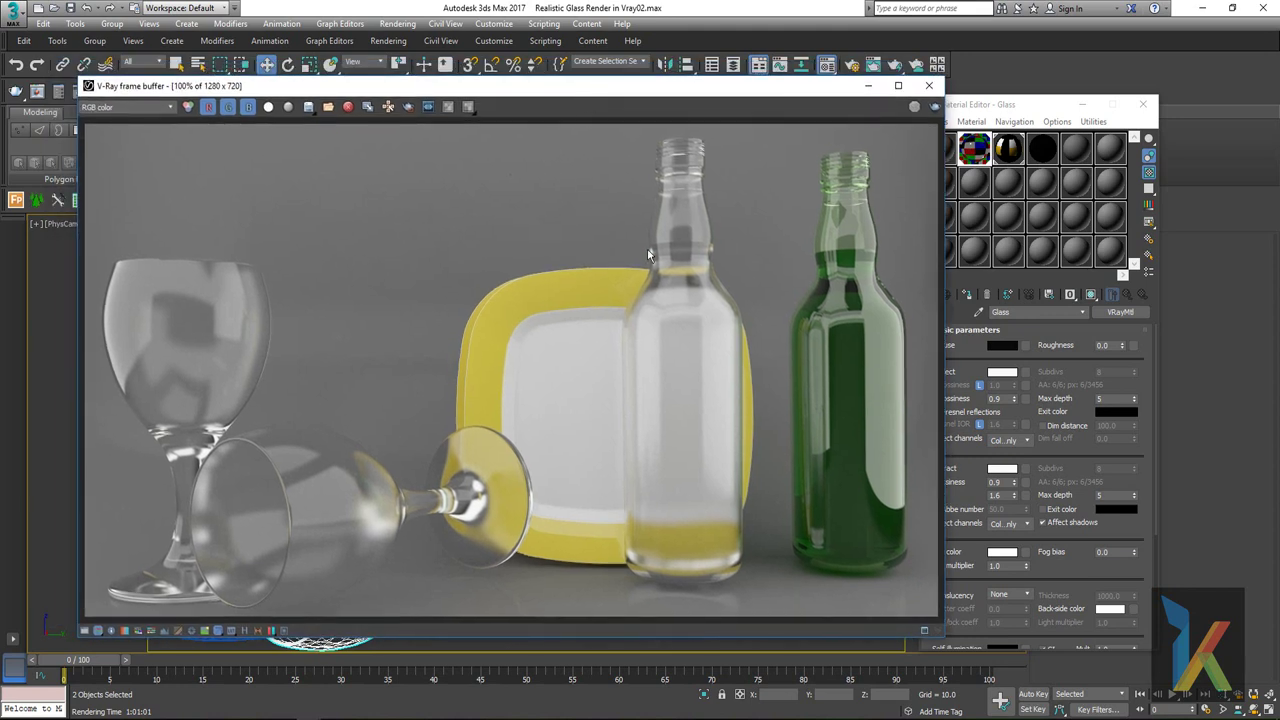